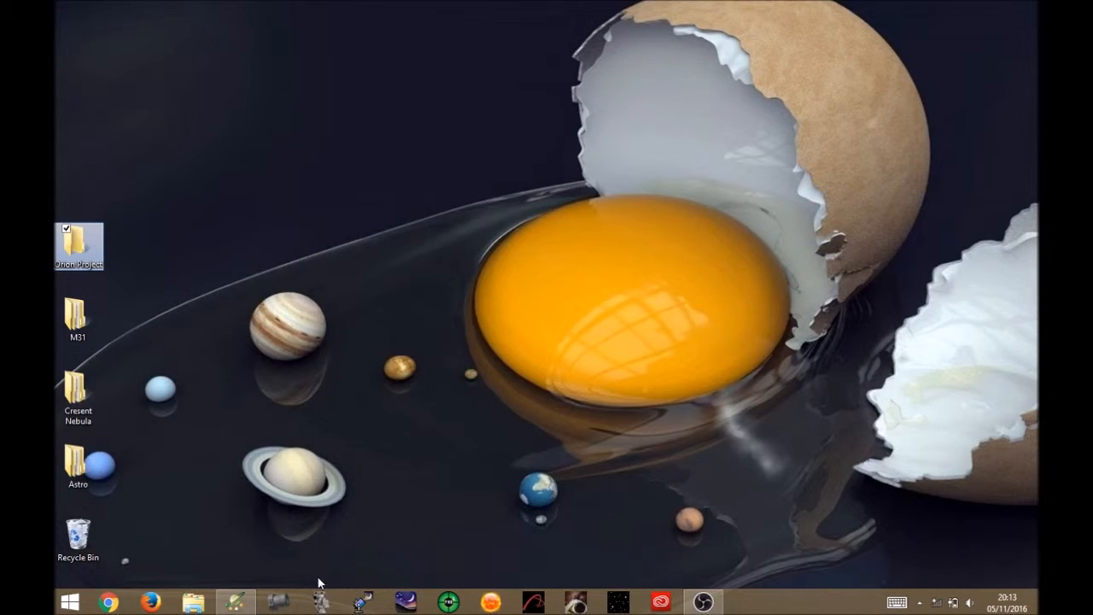
Start iOptron Commander and StellariumScope with Stellarium, take Stellarium out of full-screen mode, and minimise their windows.
click(328, 605)
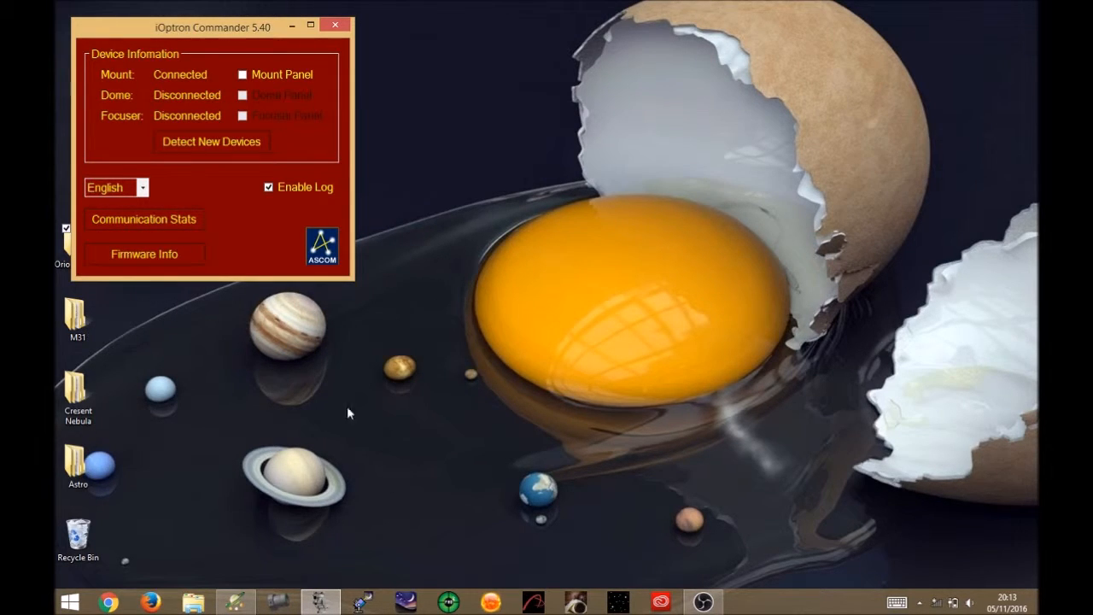
click(292, 27)
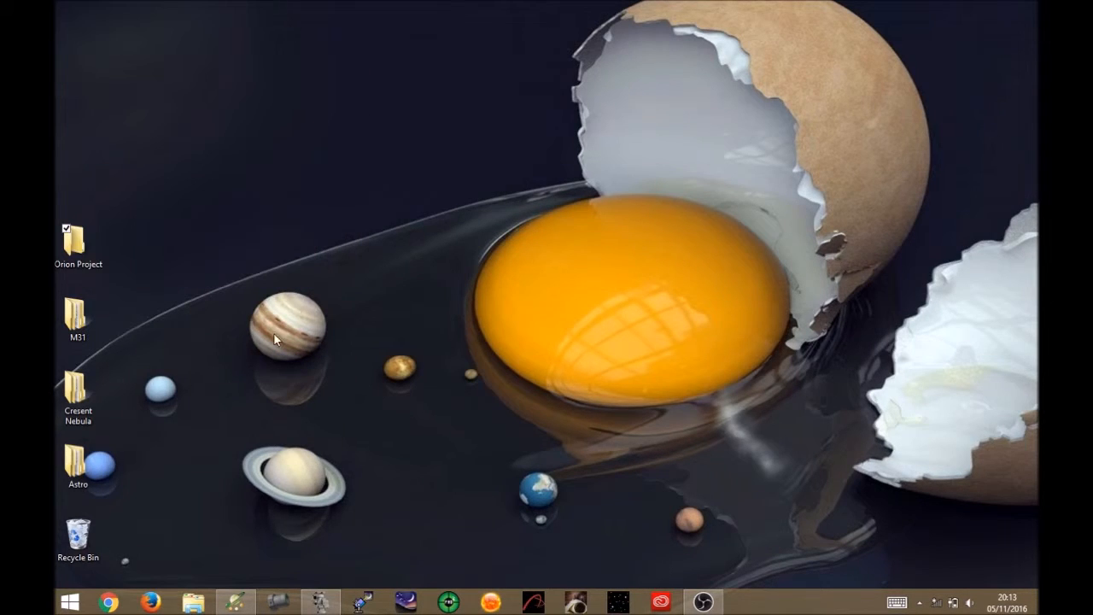
click(364, 603)
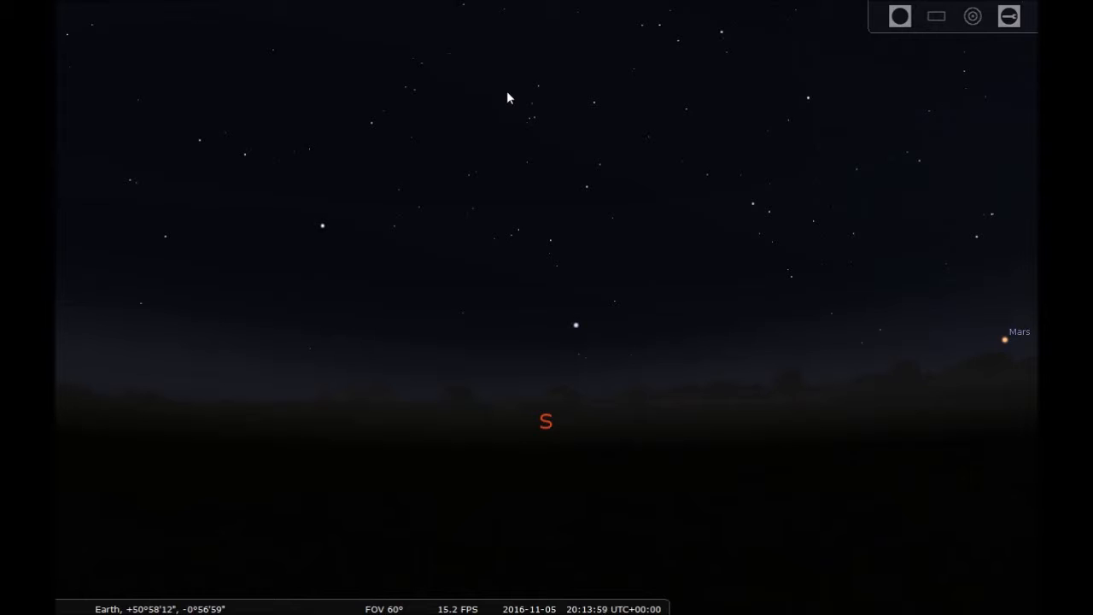
mouse_move(346, 602)
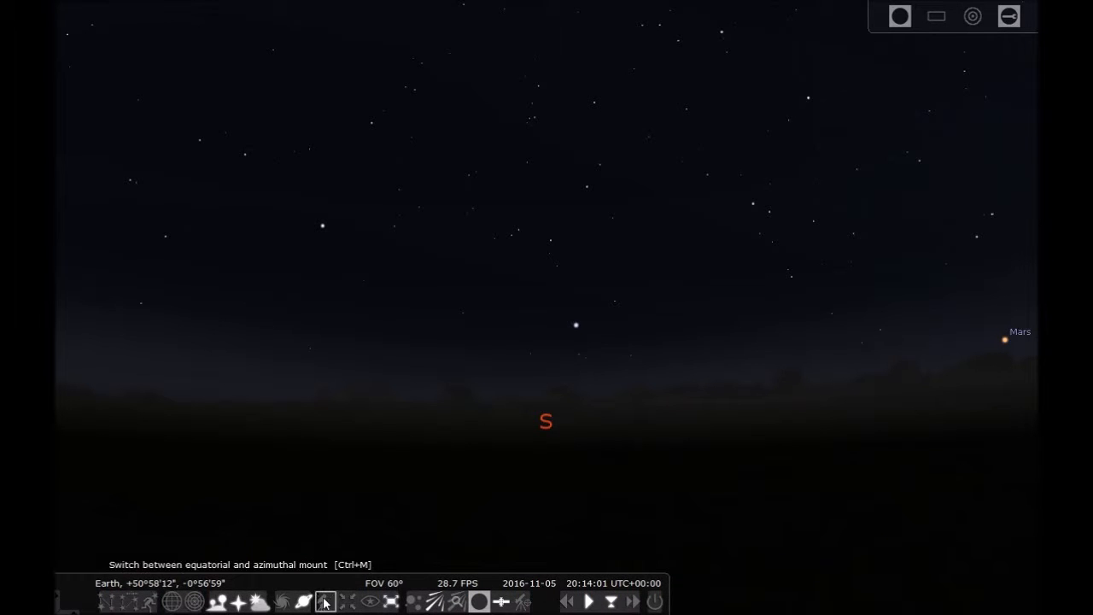
click(391, 601)
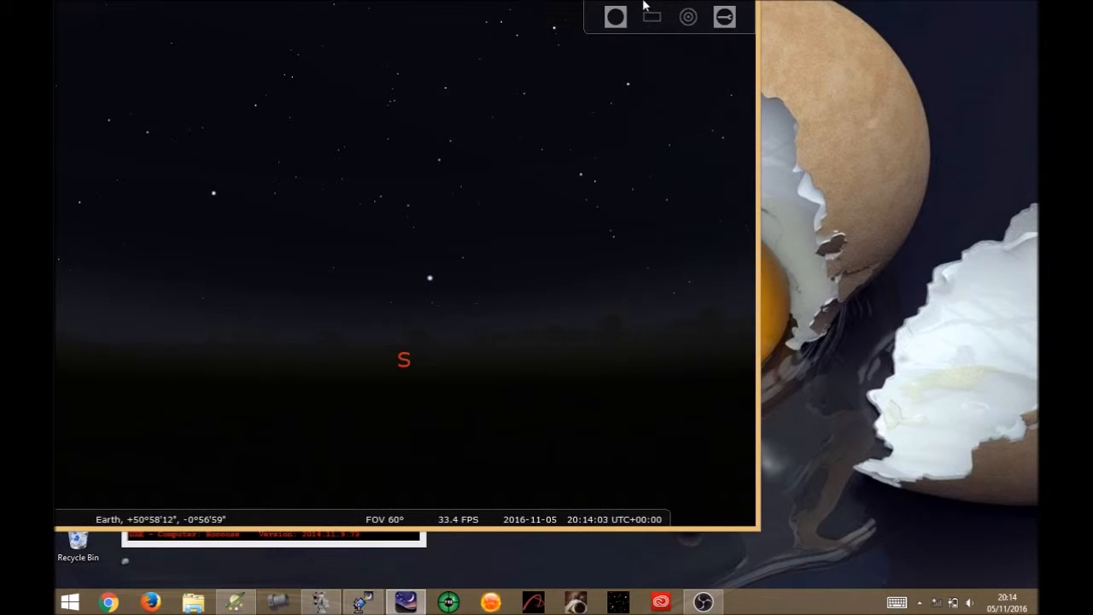
click(698, 16)
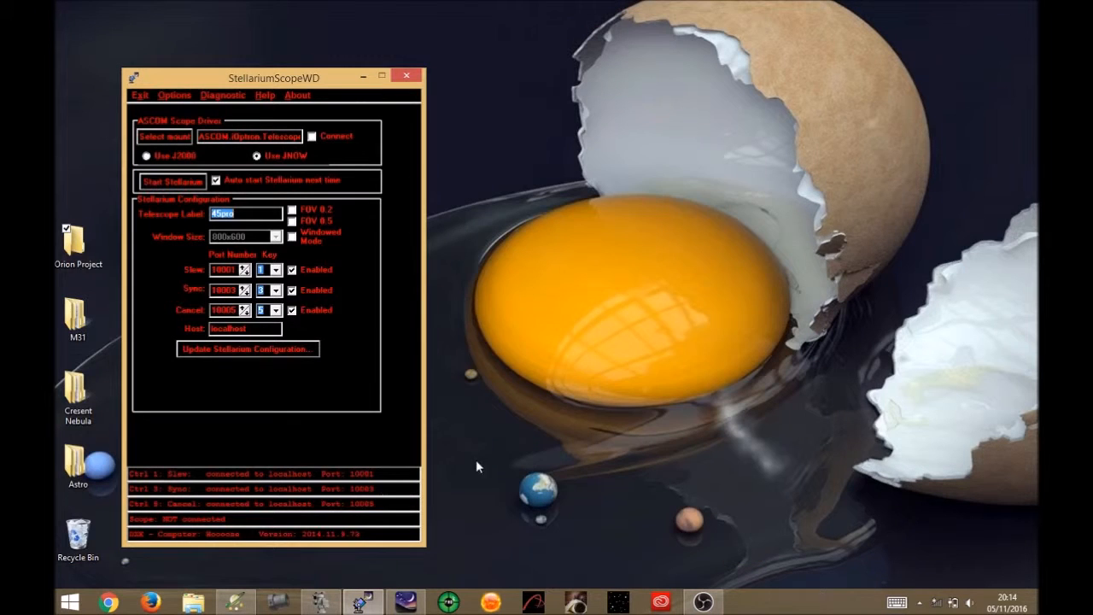
click(363, 77)
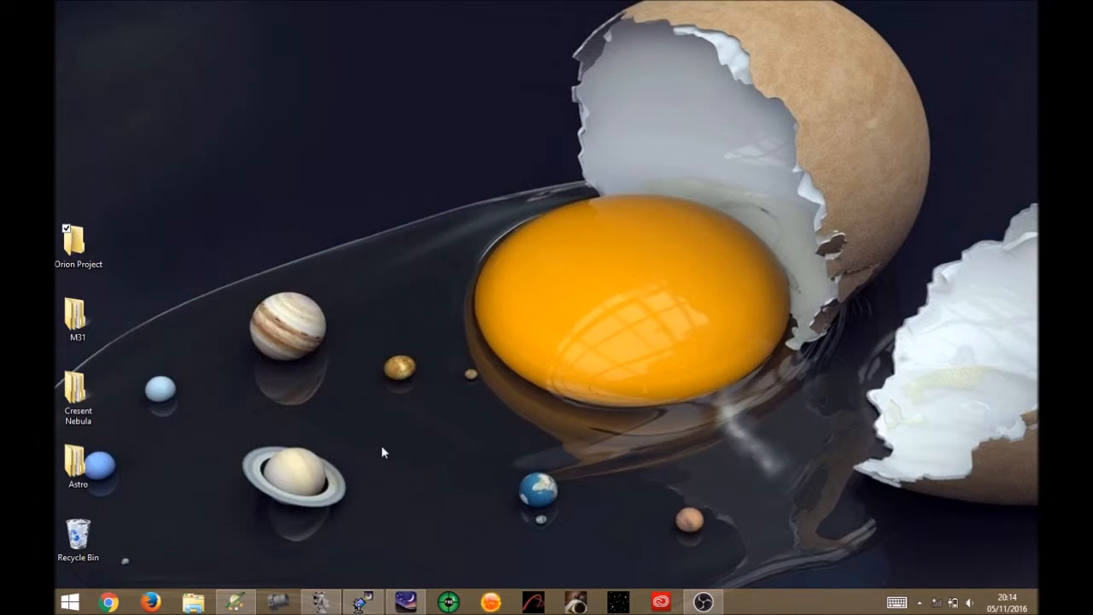
Start PHD2 Guiding, connect all equipment in the My Equipment profile, and minimise its window.
click(449, 603)
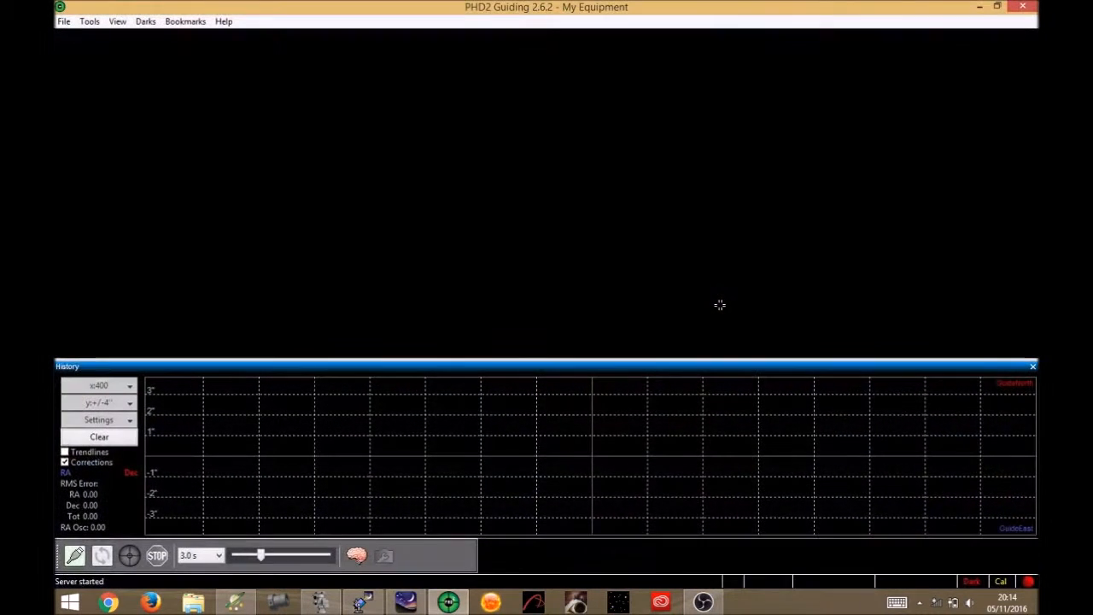
click(75, 555)
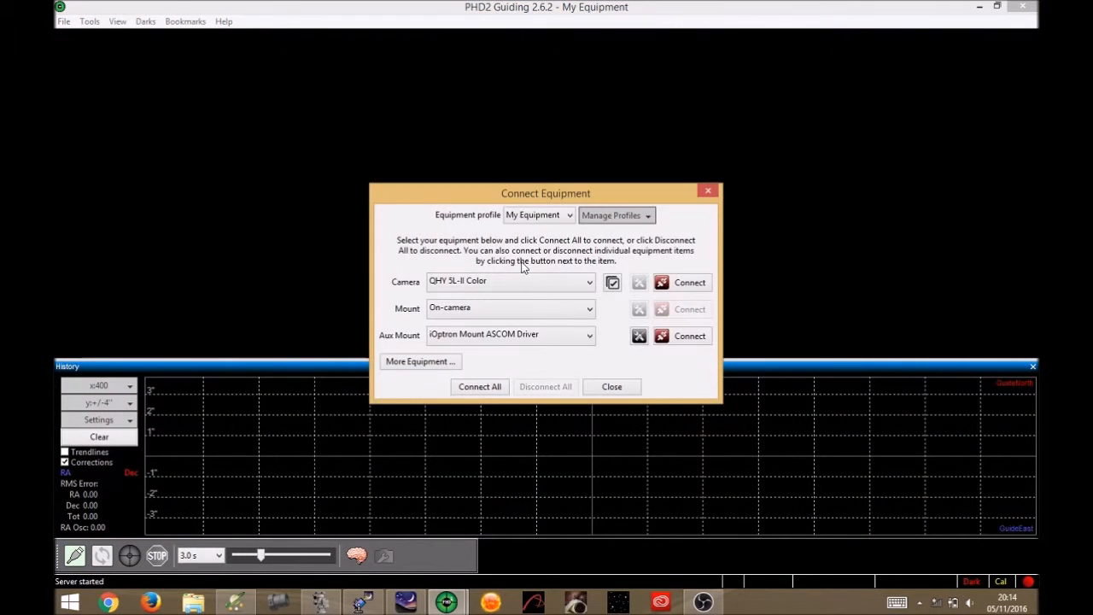
click(483, 387)
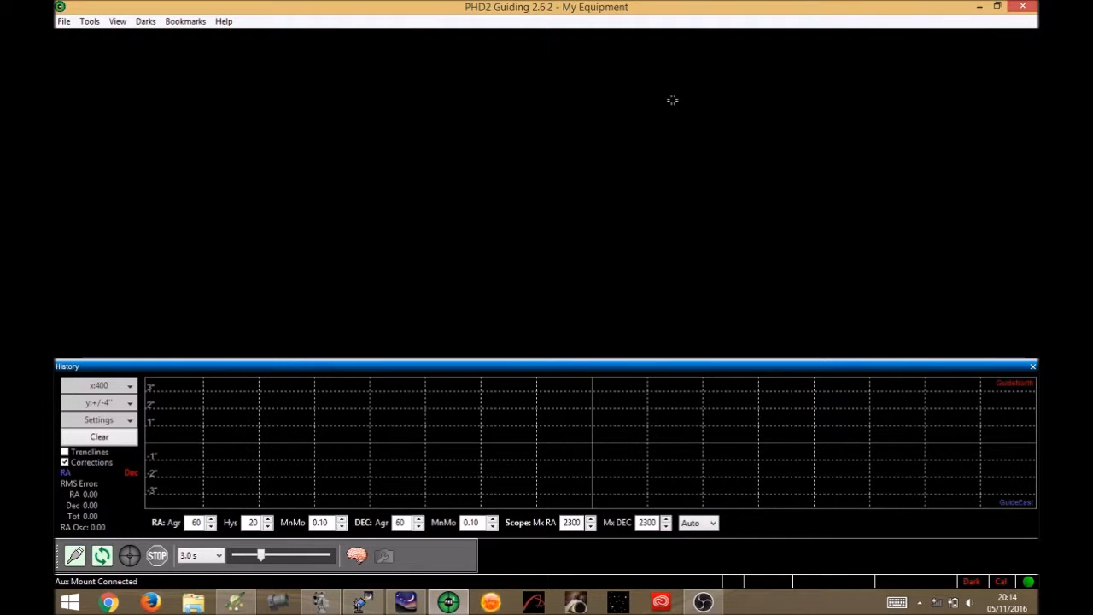
click(979, 7)
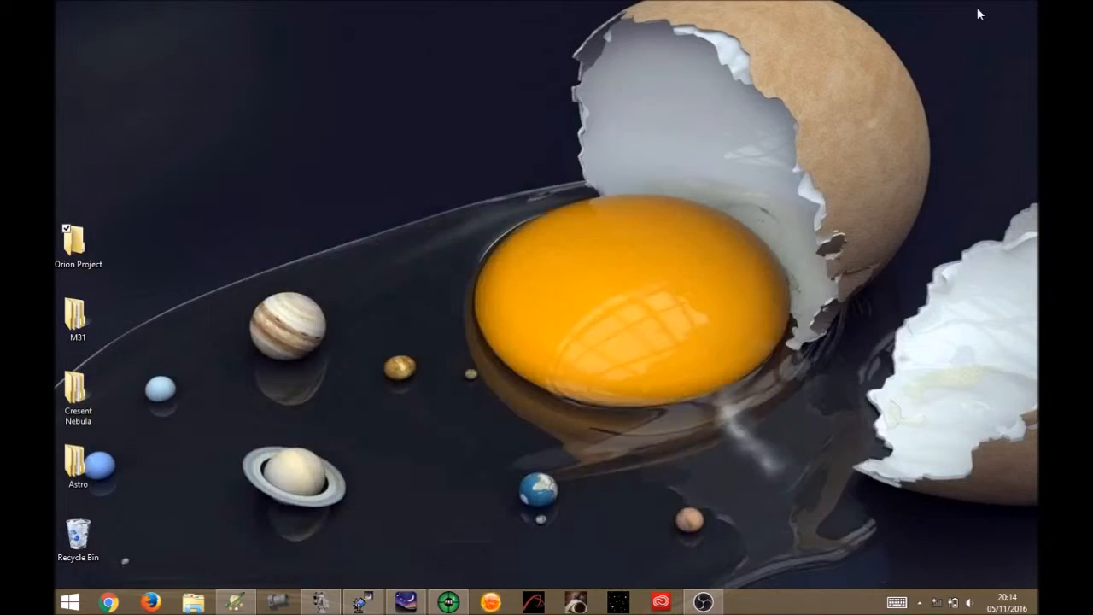
Start Sequence Generator Pro and open the M31 sequence file from Documents in place of the untitled sequence.
click(491, 602)
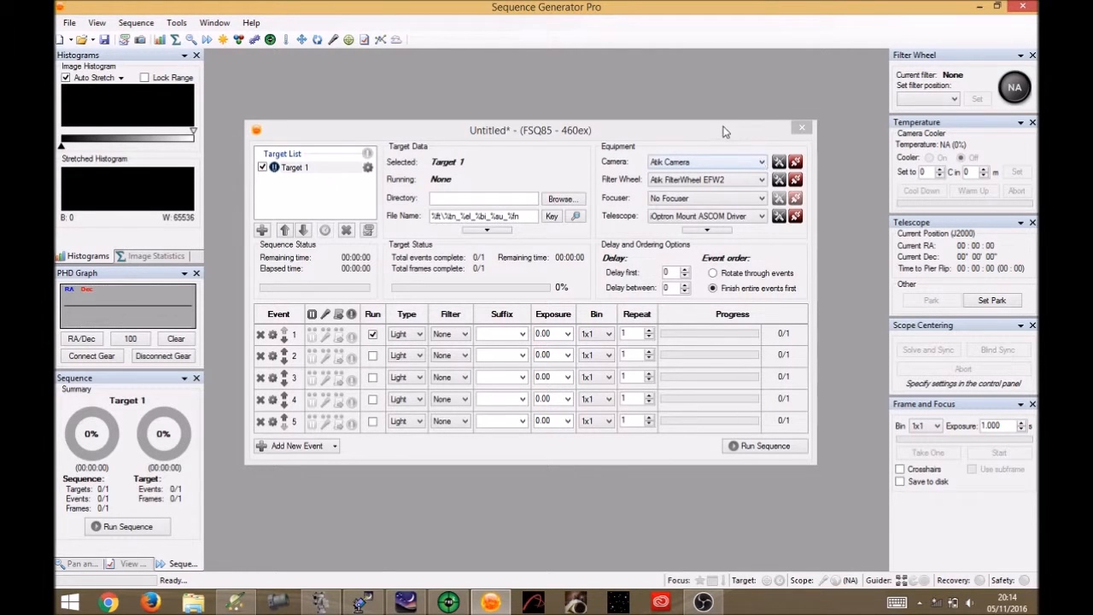
click(803, 126)
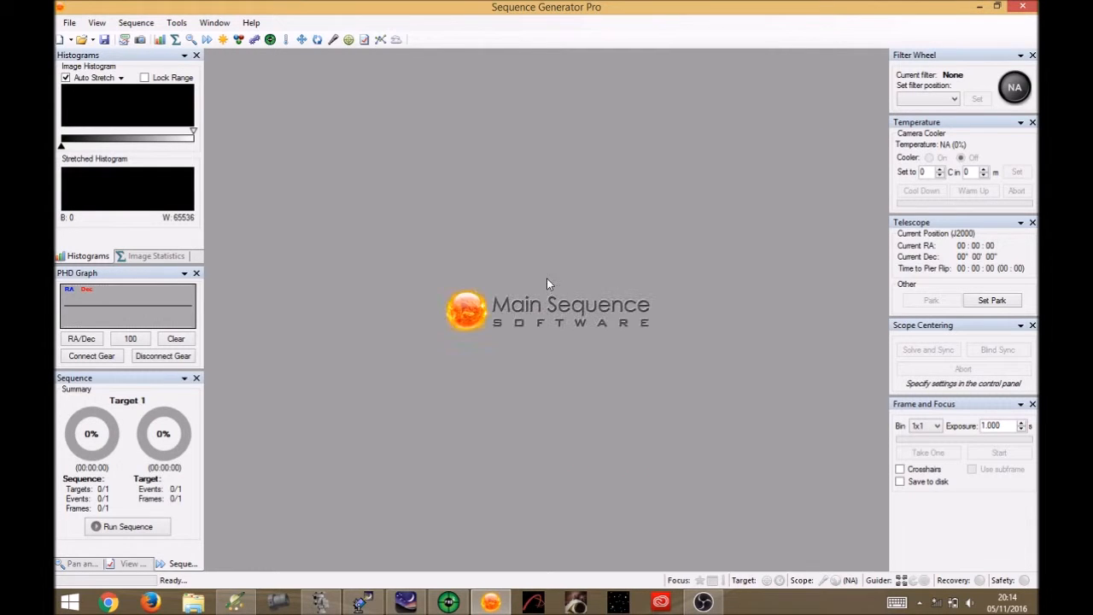
click(139, 26)
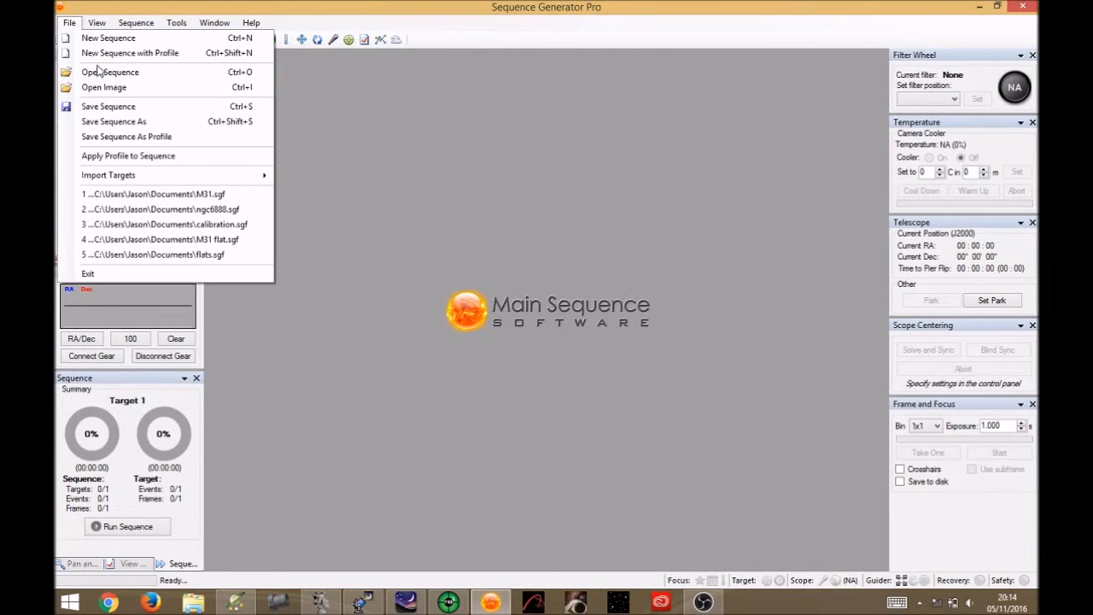
click(100, 74)
click(556, 334)
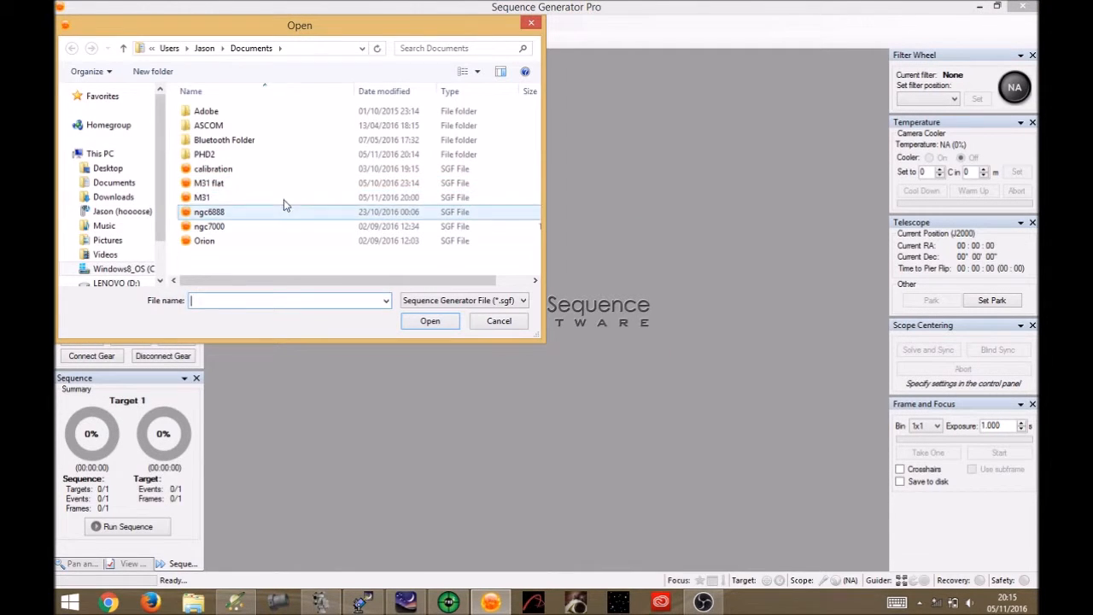
click(217, 198)
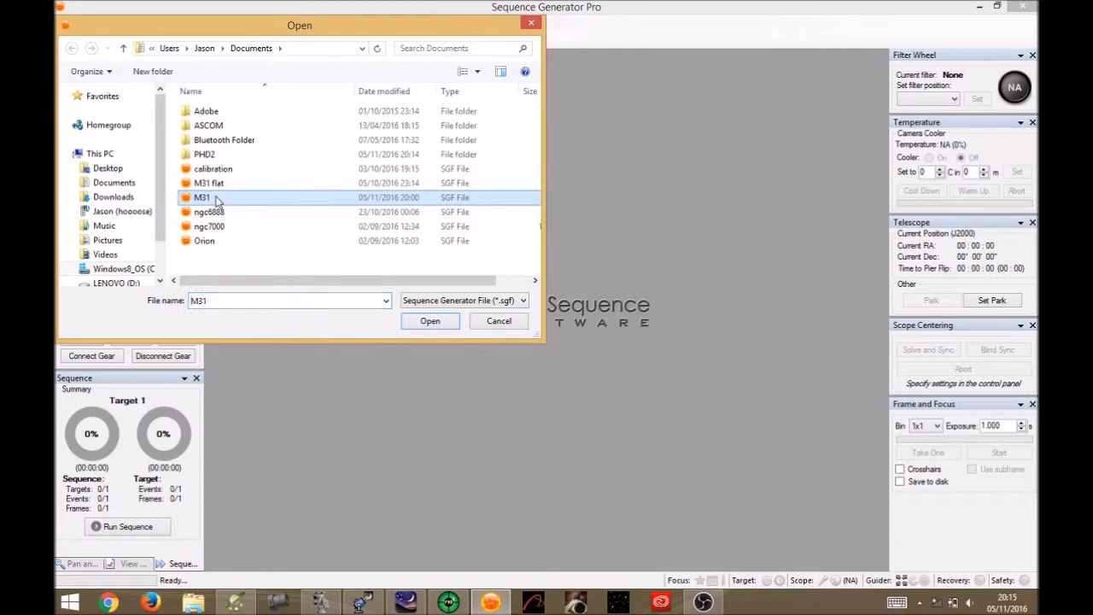
click(430, 323)
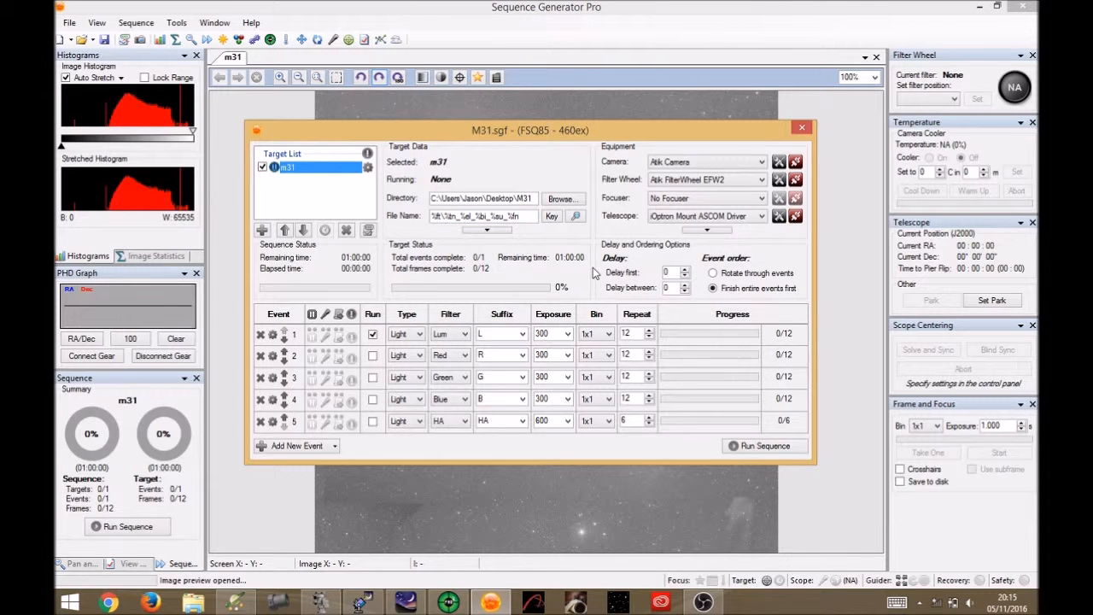
Close the sequence window and review the target framing settings in the Framing & Mosaic Wizard over the M31 image.
click(802, 128)
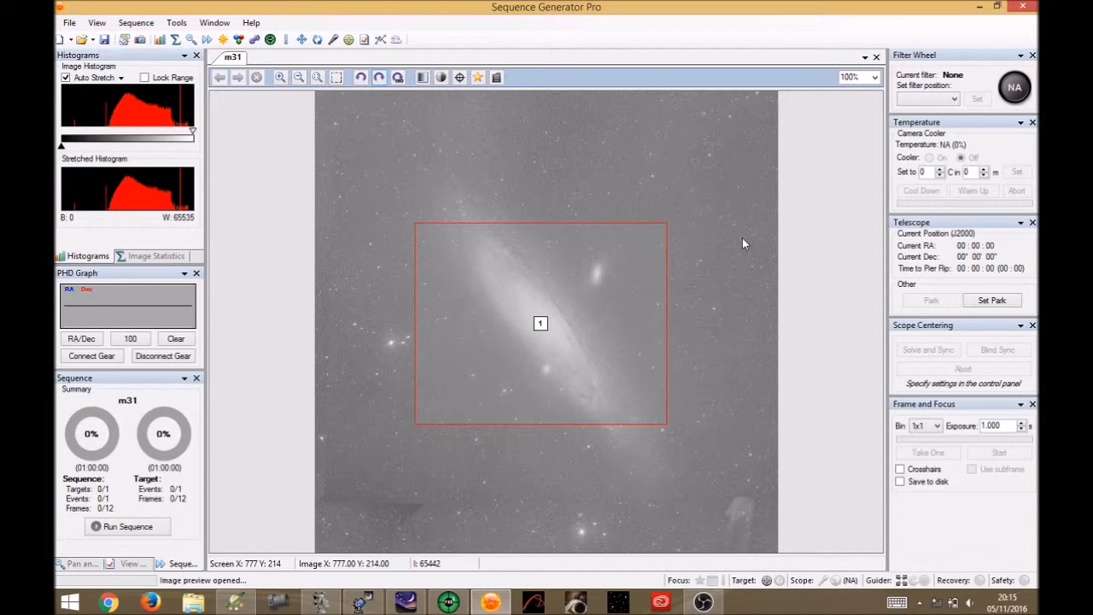
click(150, 28)
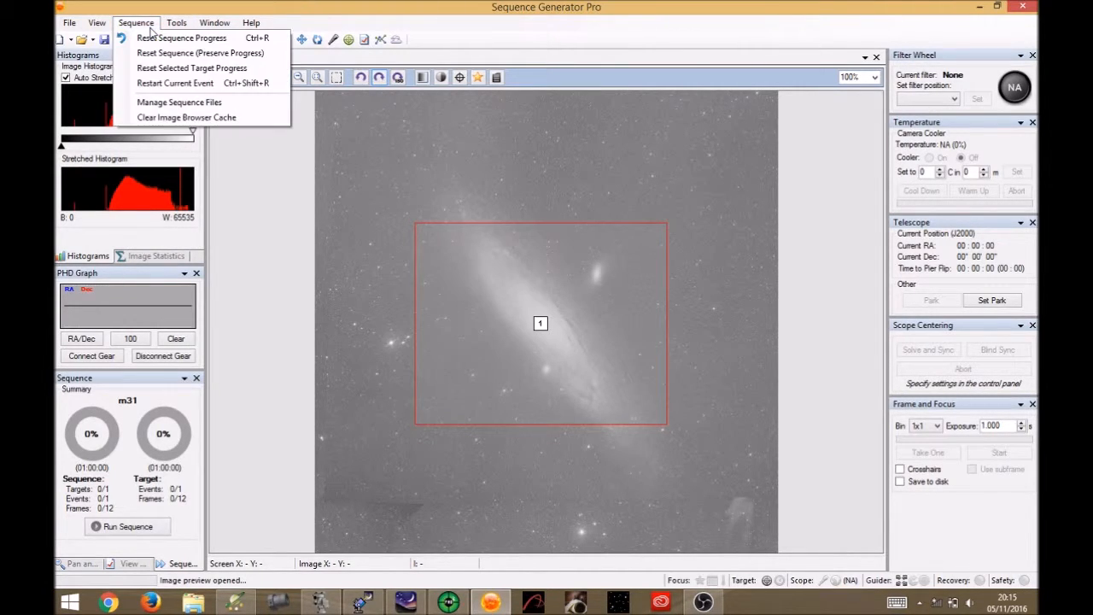
mouse_move(173, 31)
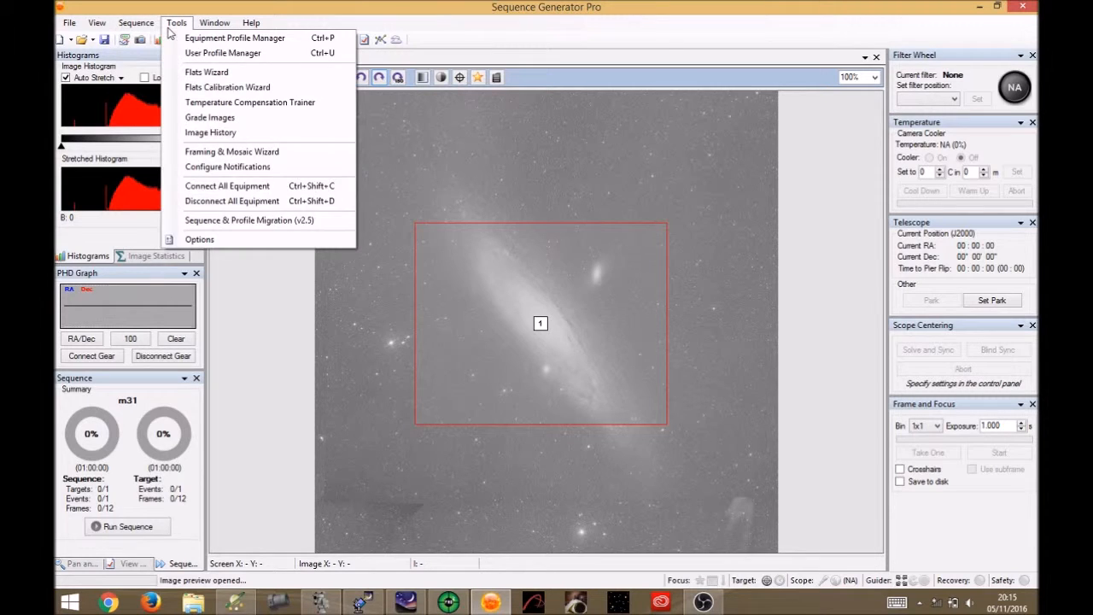
click(213, 151)
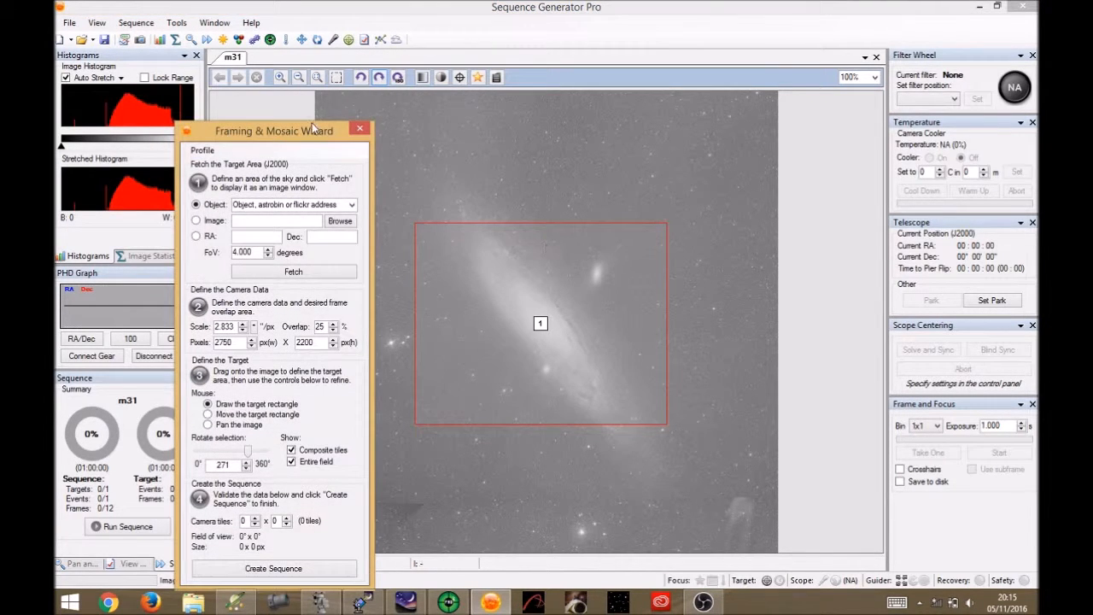
drag(309, 128, 275, 63)
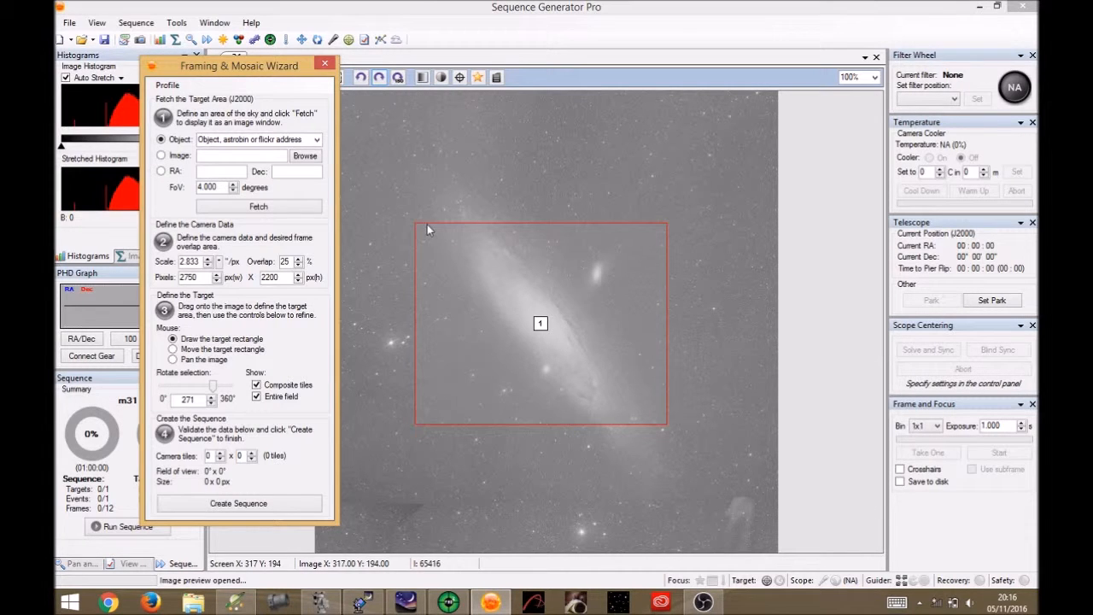
click(324, 63)
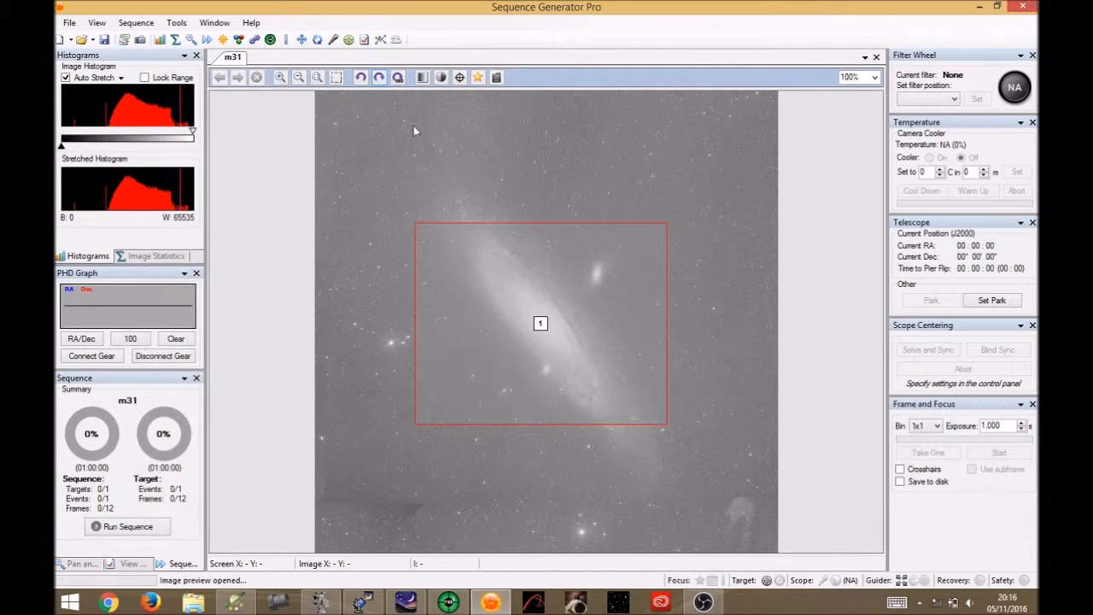
Reopen the M31 sequence window and connect the Atik Camera, Atik FilterWheel EFW2 and iOptron telescope mount.
click(125, 39)
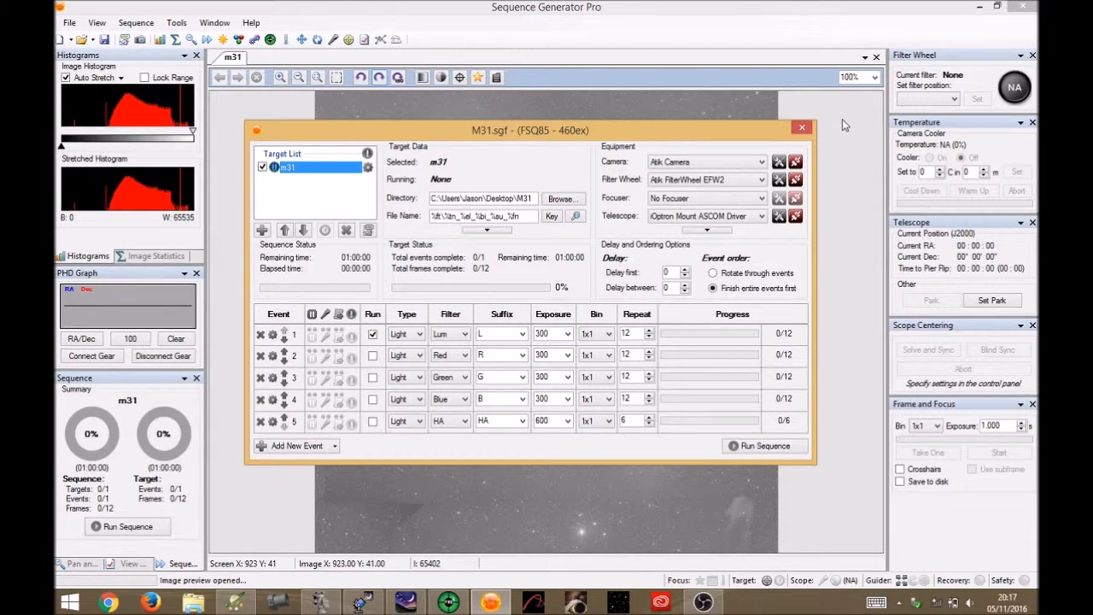
click(795, 164)
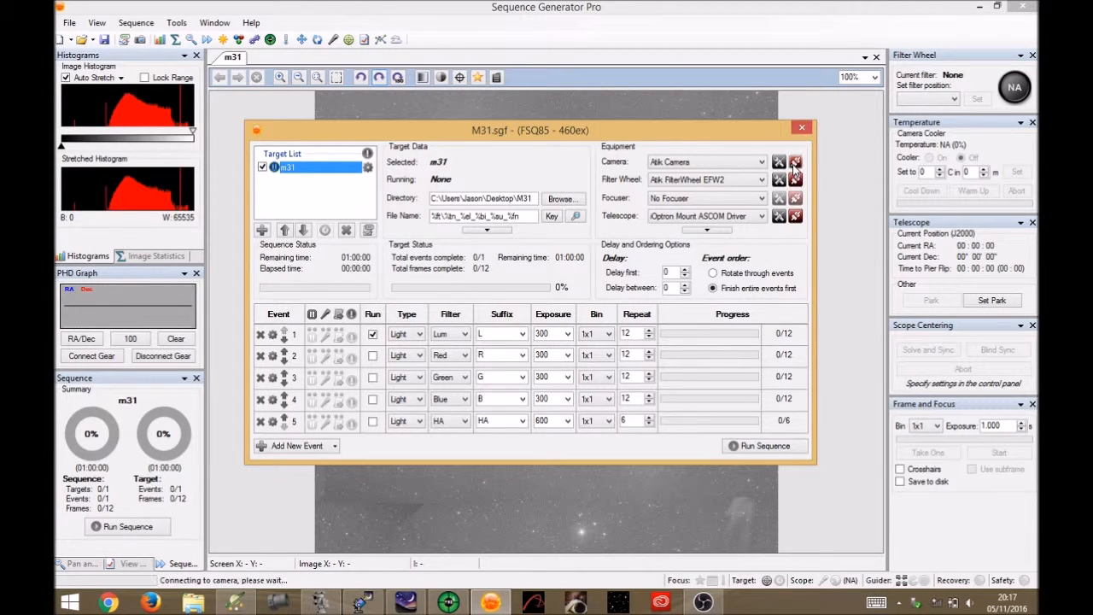
click(795, 179)
click(795, 216)
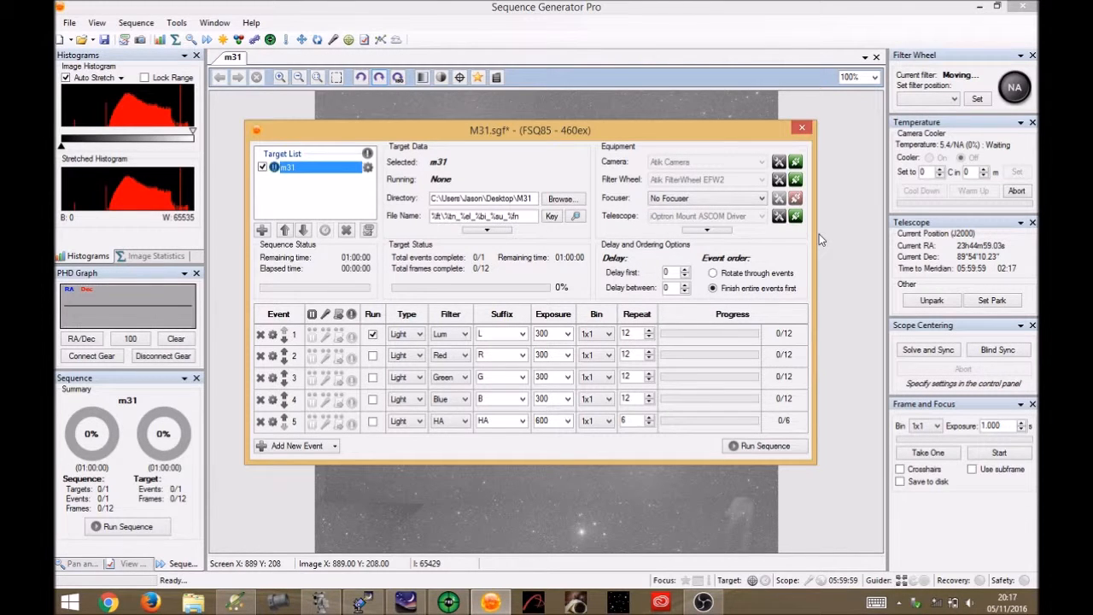
Disable the Lum event and set the target's image directory to a new folder named Set 2 inside M31.
click(373, 334)
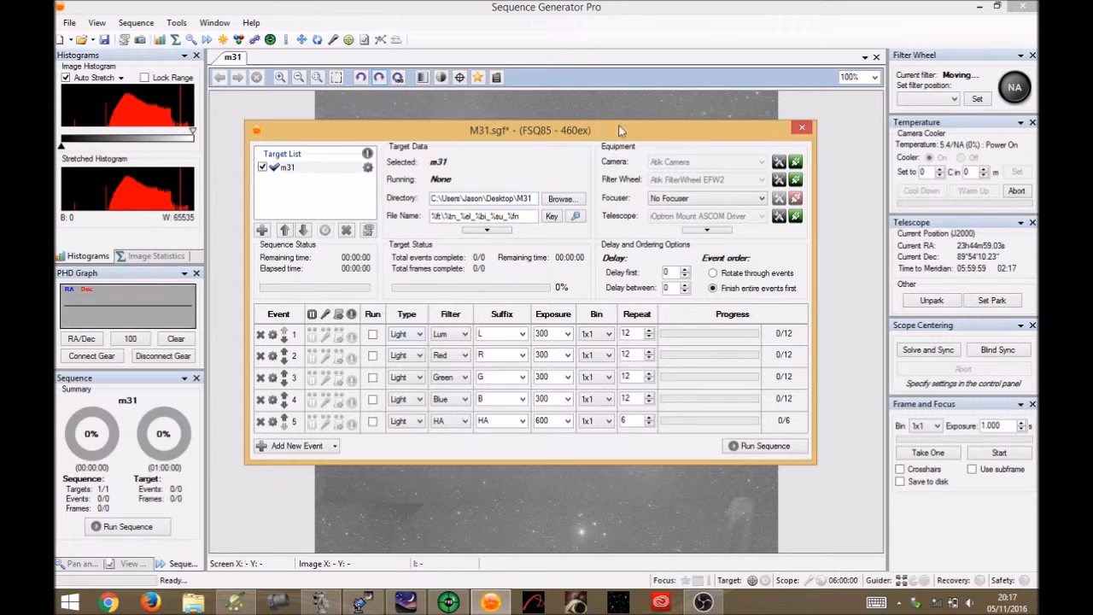
click(555, 201)
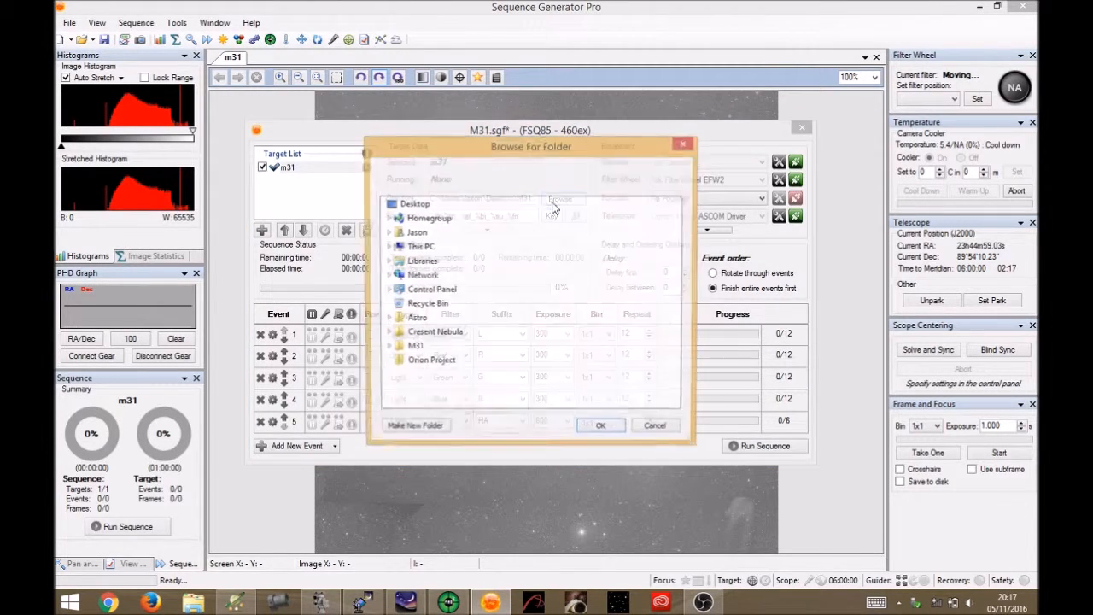
click(412, 347)
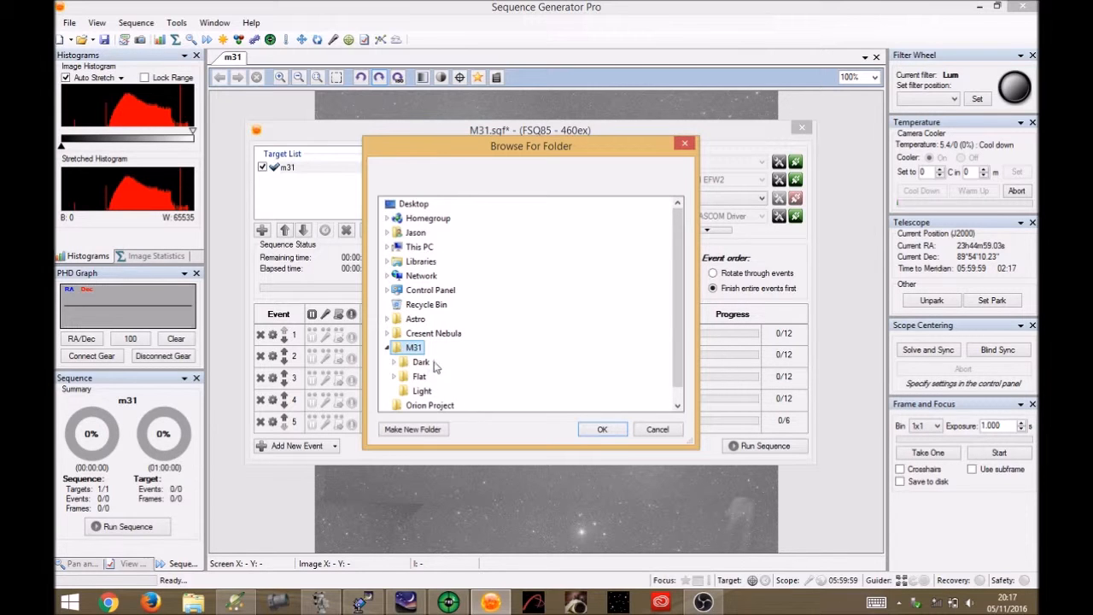
click(413, 431)
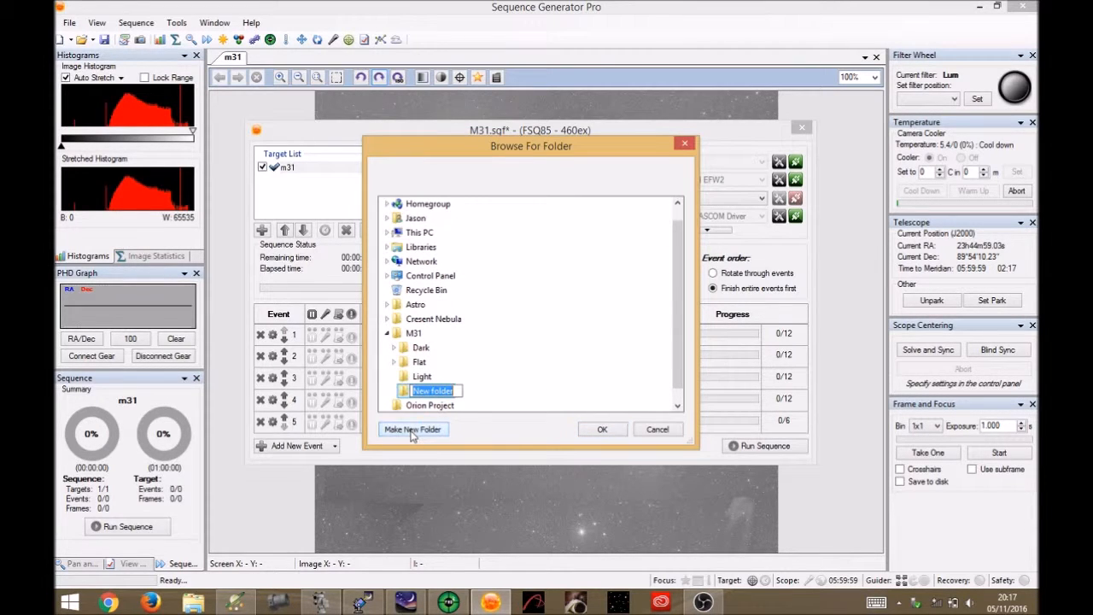
text(Set 2)
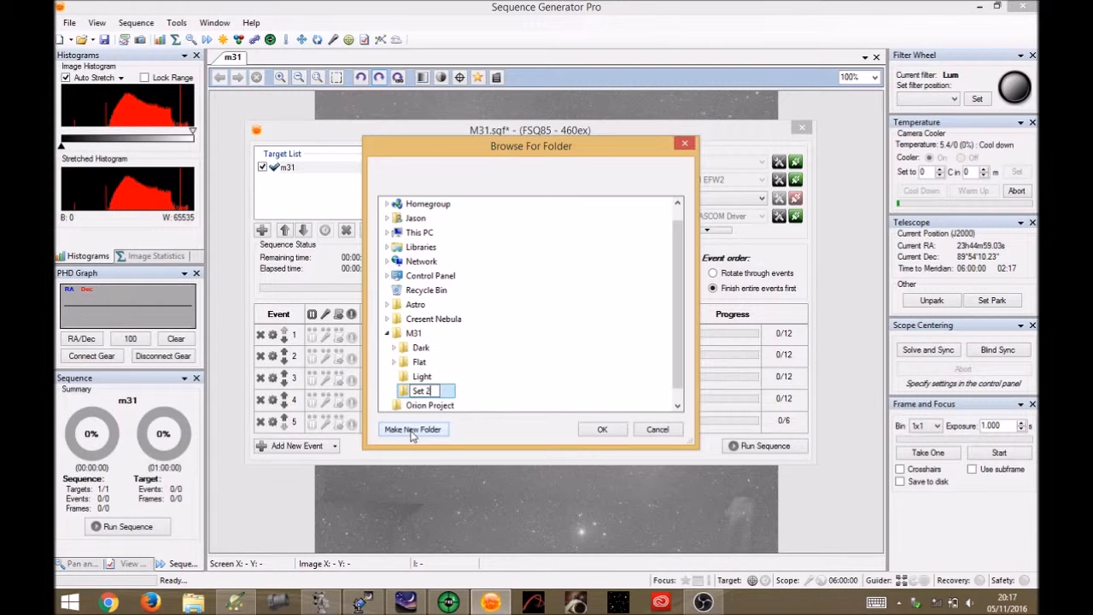
key(Return)
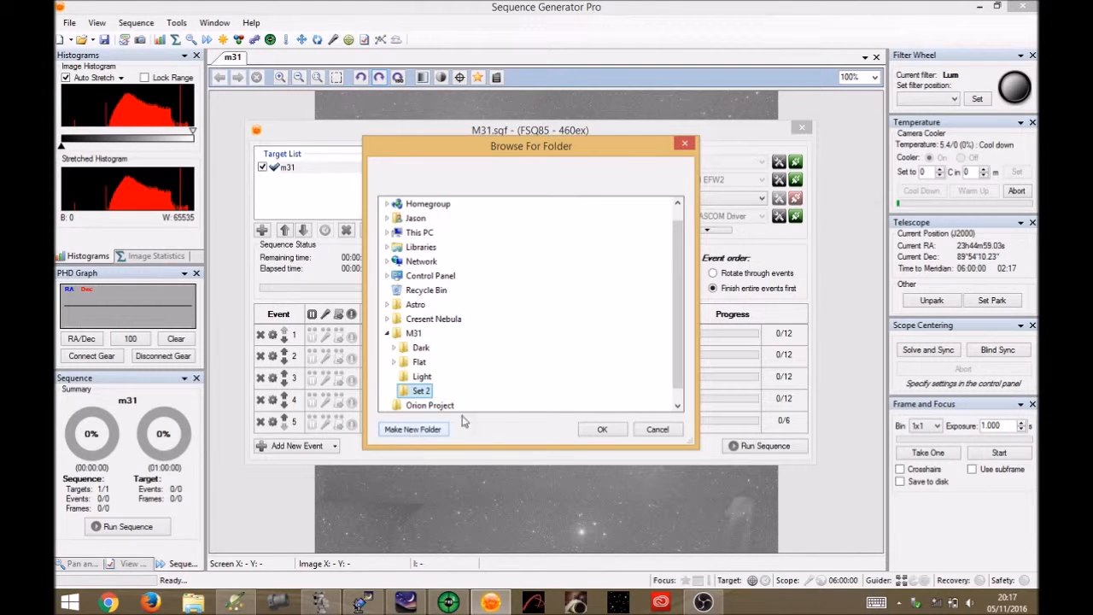
click(601, 429)
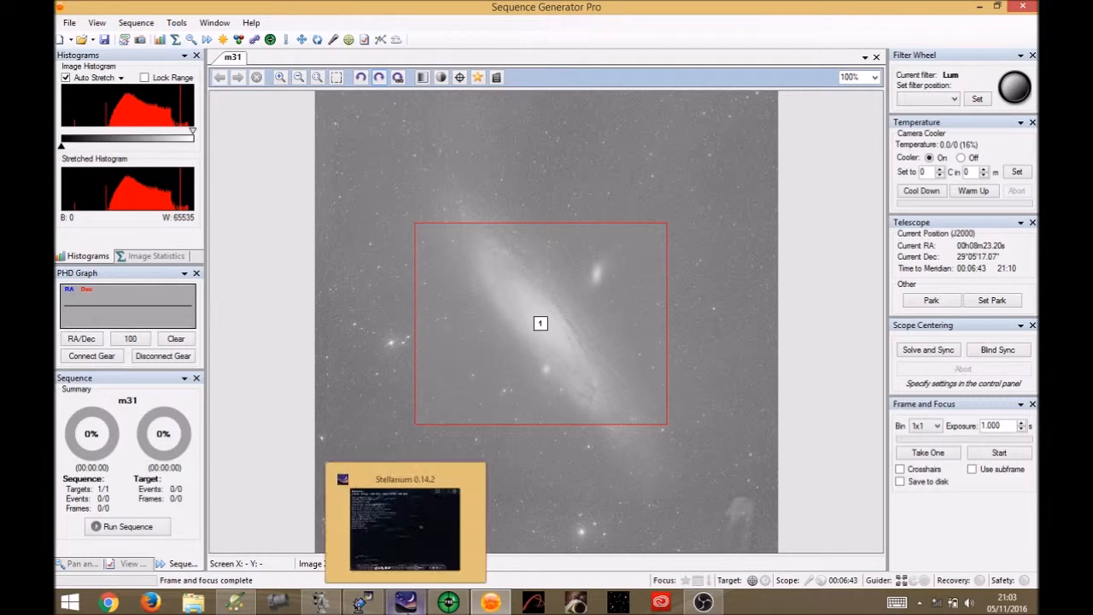
Switch to Stellarium to check the telescope's pointing position against the star Alpheratz, and return to Sequence Generator Pro.
click(407, 602)
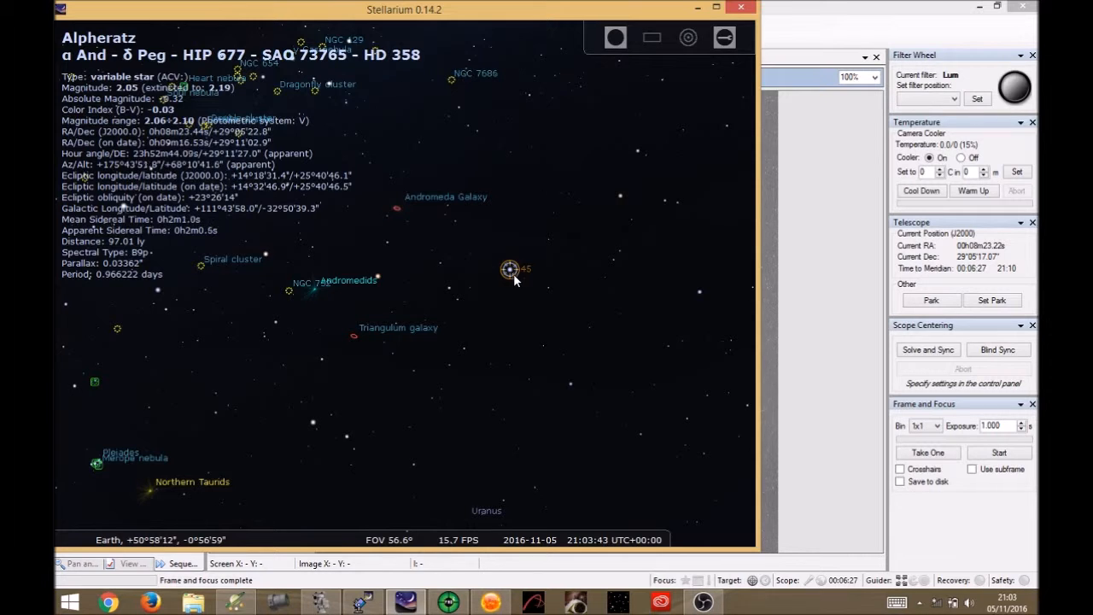
click(698, 8)
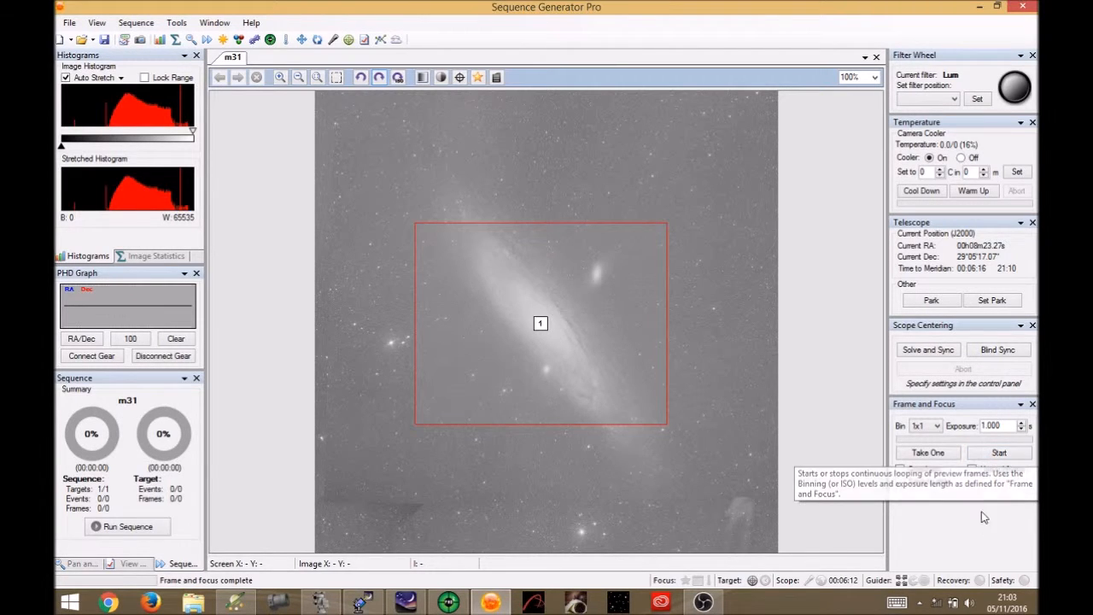
Start looping 1-second preview frames and magnify the bright star to 125% to inspect its focus.
click(1001, 451)
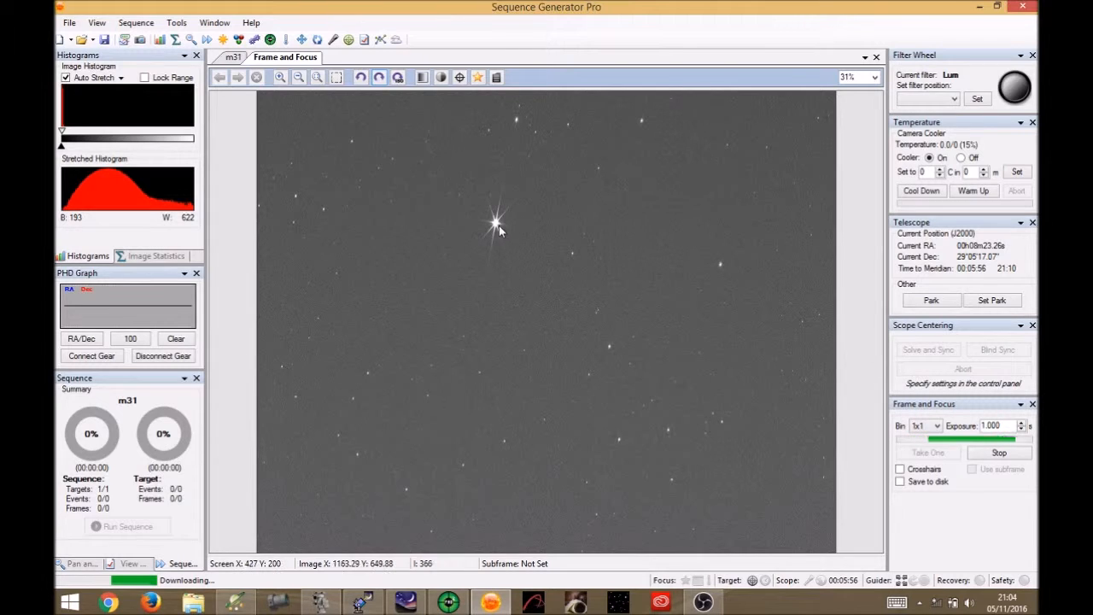
click(280, 77)
click(280, 77)
click(280, 77)
click(280, 77)
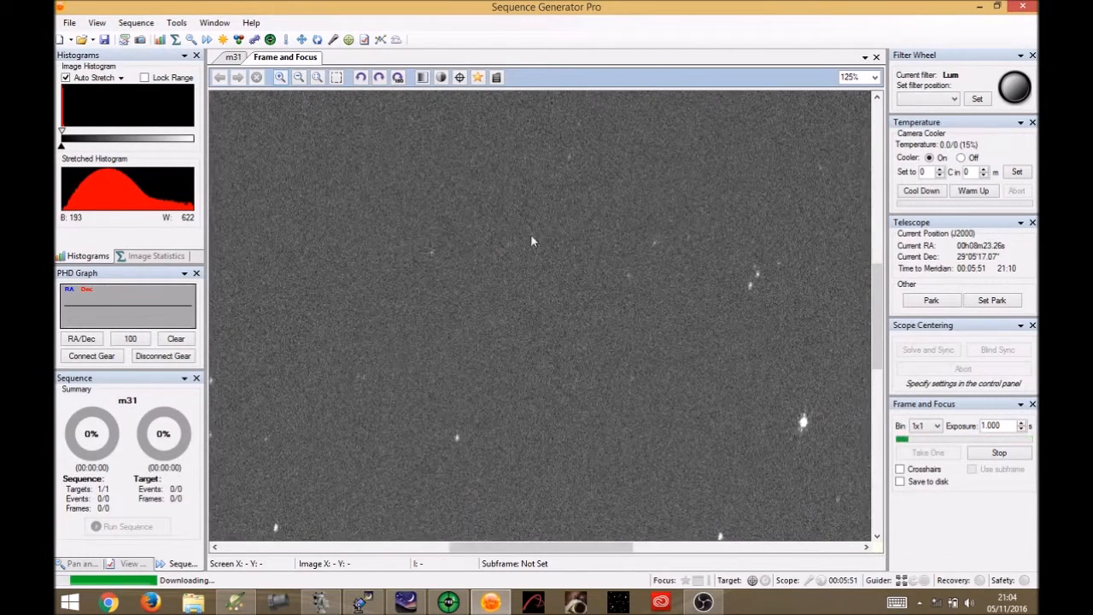
drag(873, 319, 875, 238)
drag(563, 545, 506, 542)
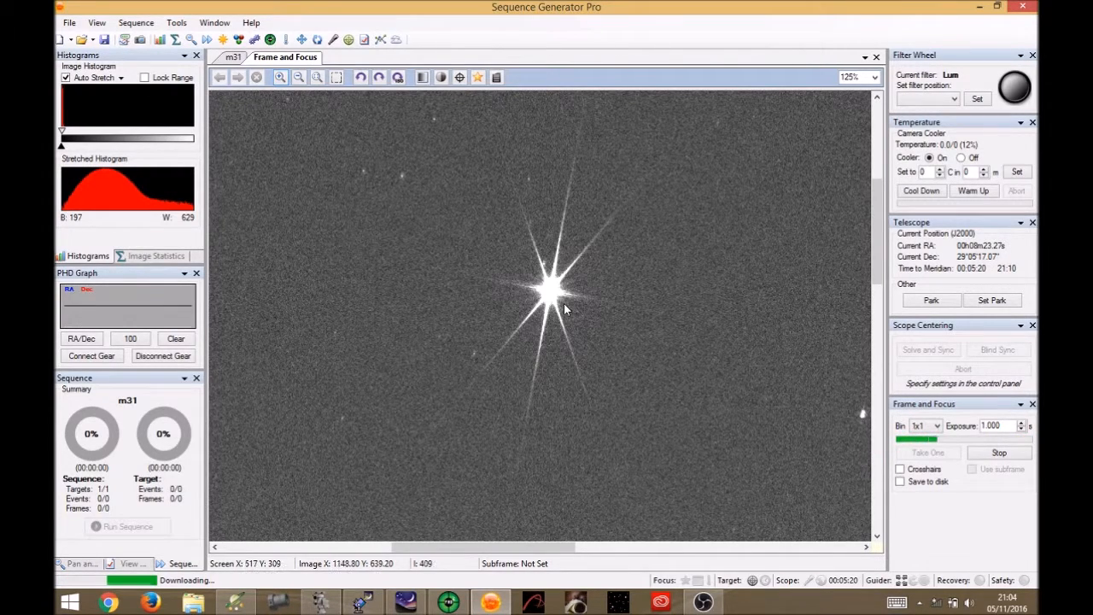
Stop the looping preview, close the Frame and Focus image and bring back the M31 sequence window.
click(991, 454)
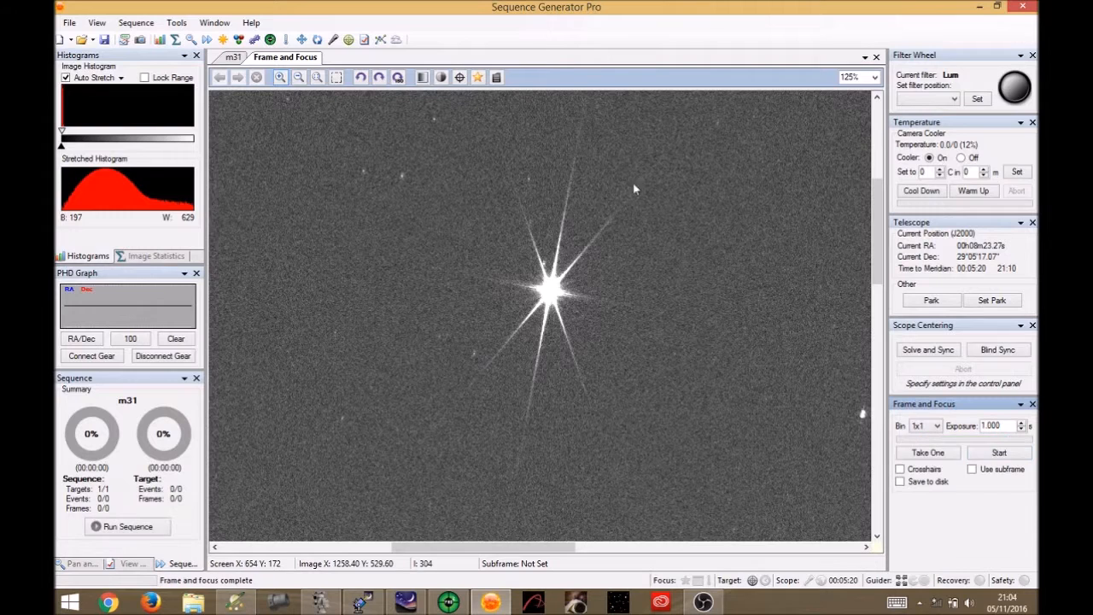
click(877, 57)
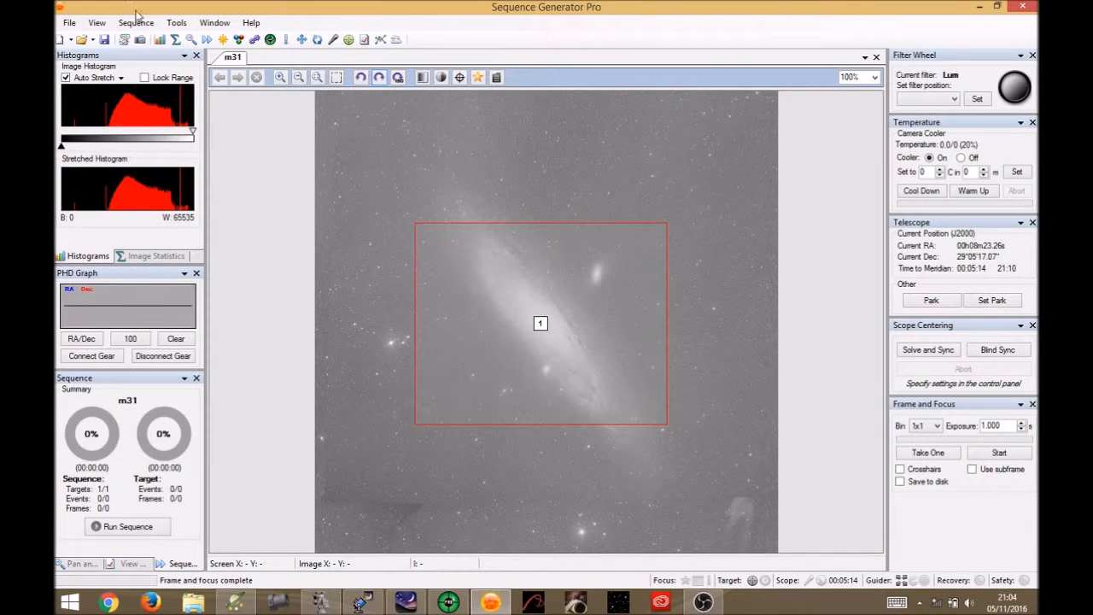
click(123, 40)
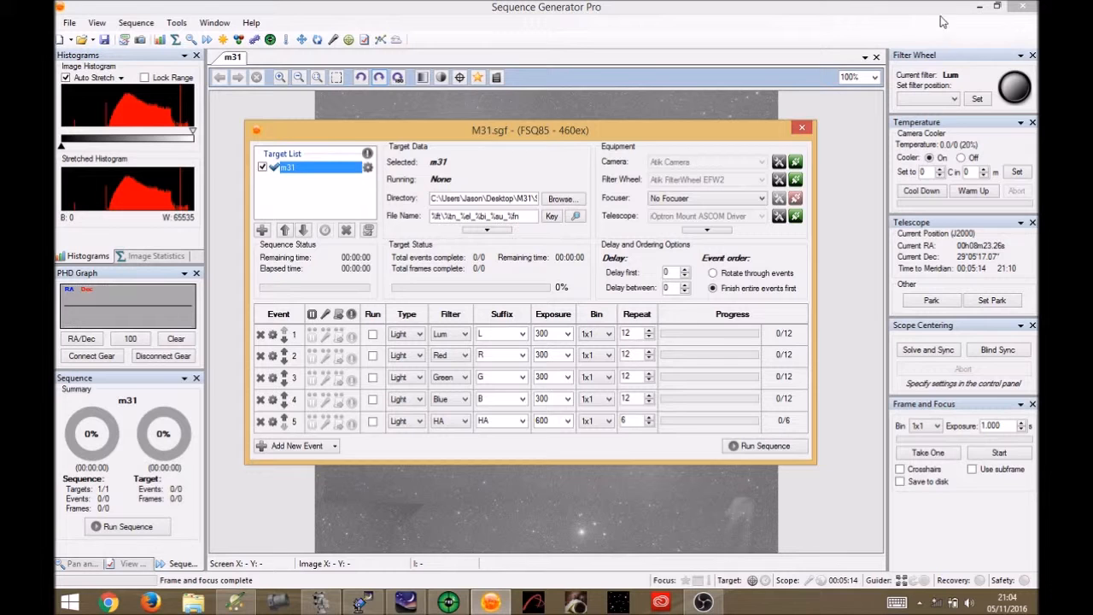
Switch to Stellarium, select the Andromeda Galaxy (M 31) and slew telescope 45 to its coordinates.
click(980, 7)
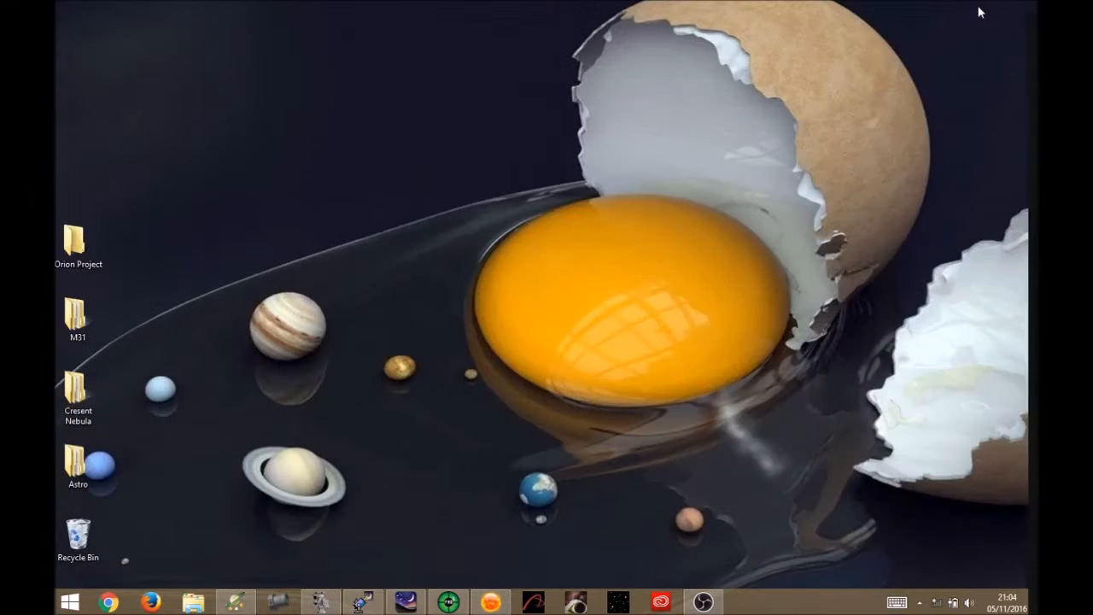
key(super+c)
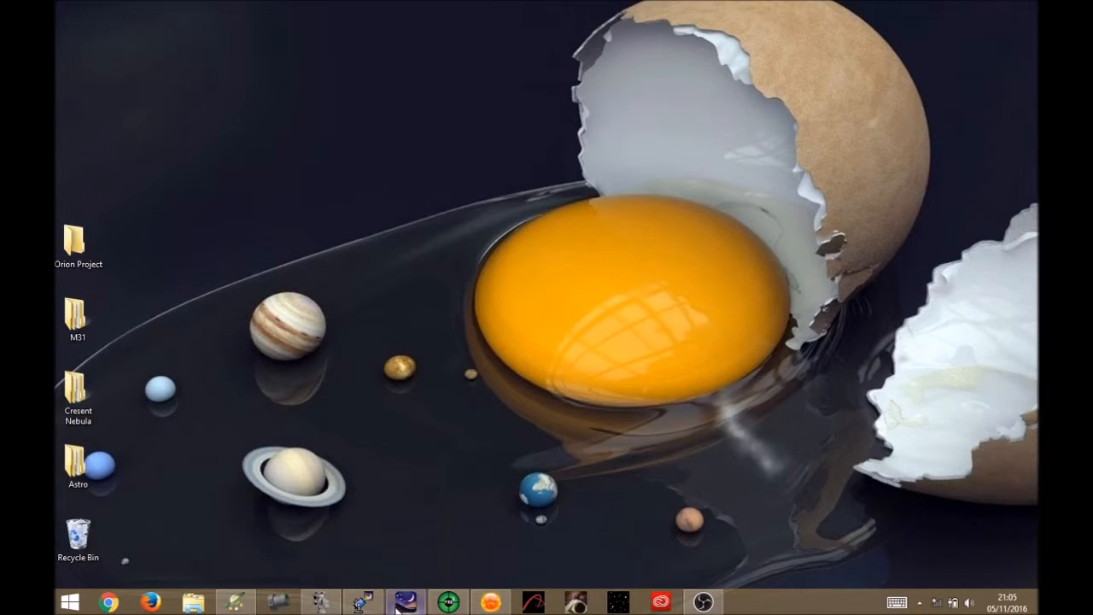
click(406, 602)
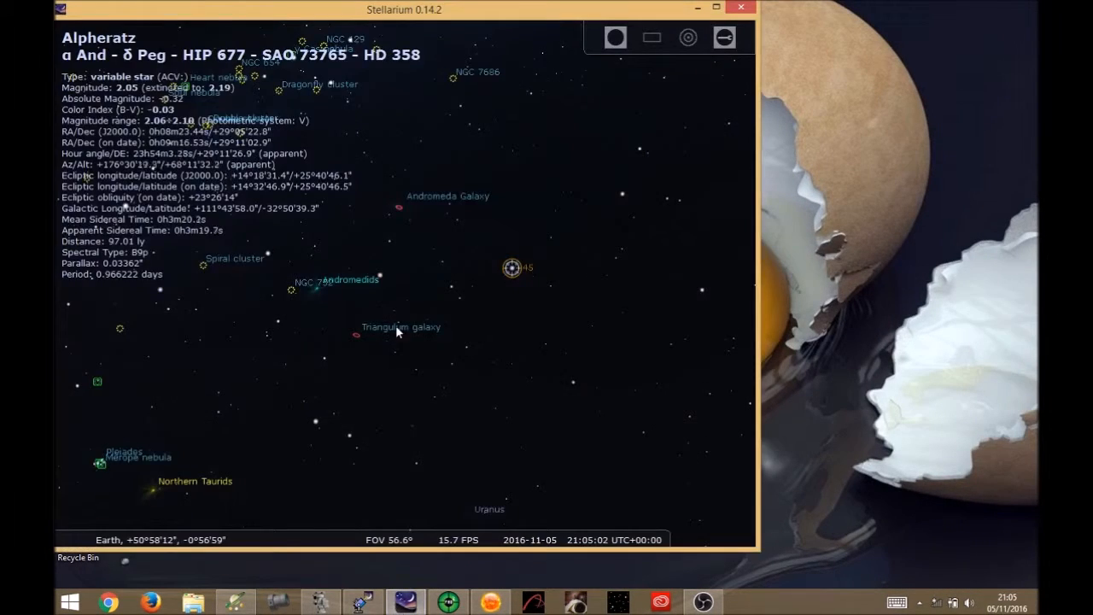
click(399, 206)
mouse_move(467, 553)
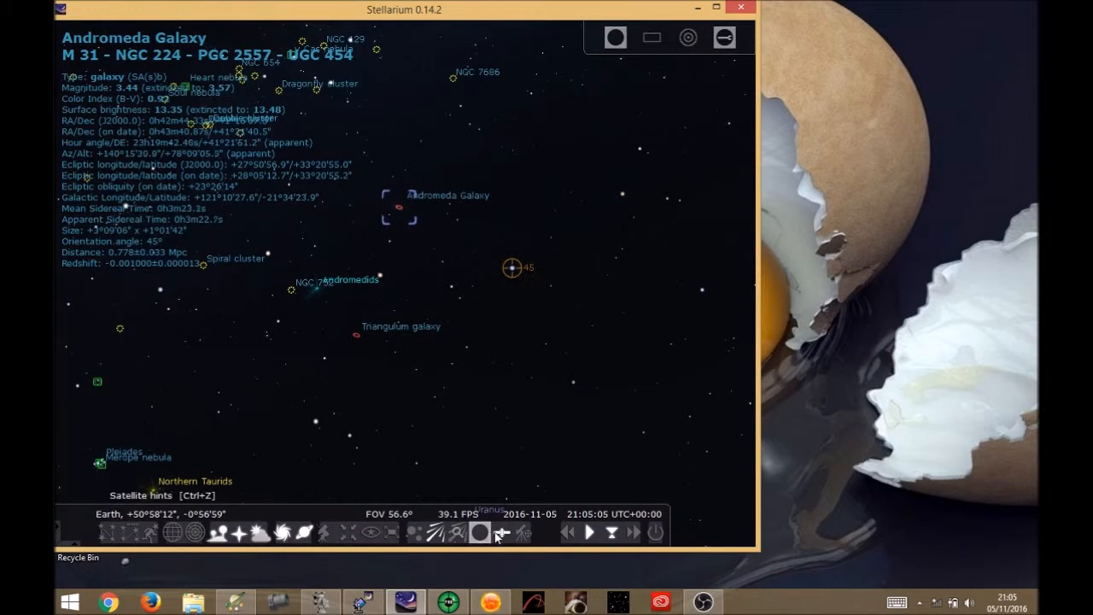
click(501, 532)
click(171, 357)
click(181, 456)
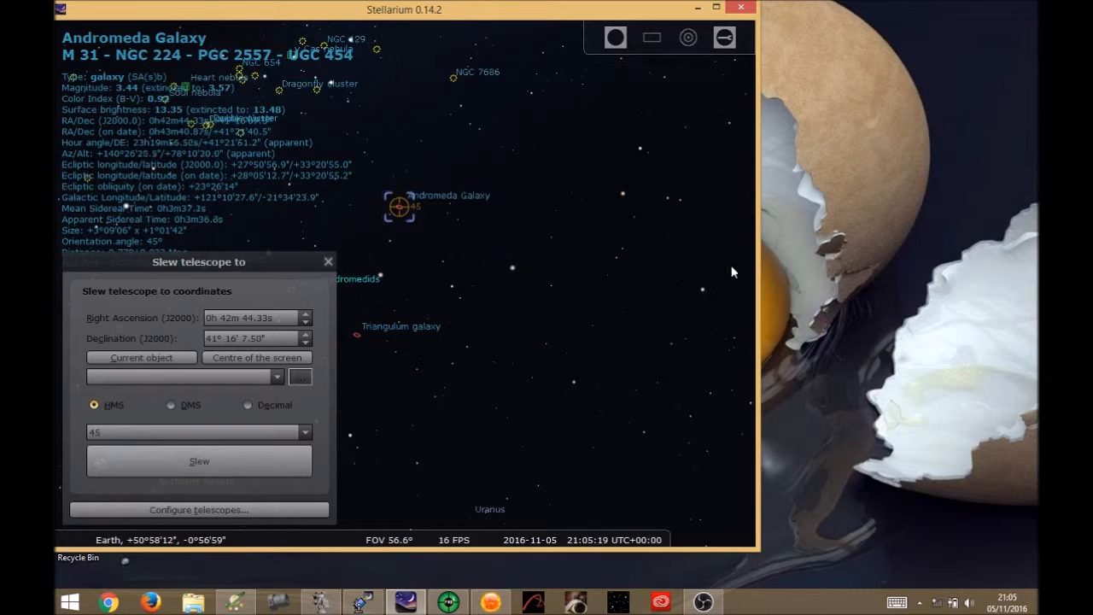
click(696, 9)
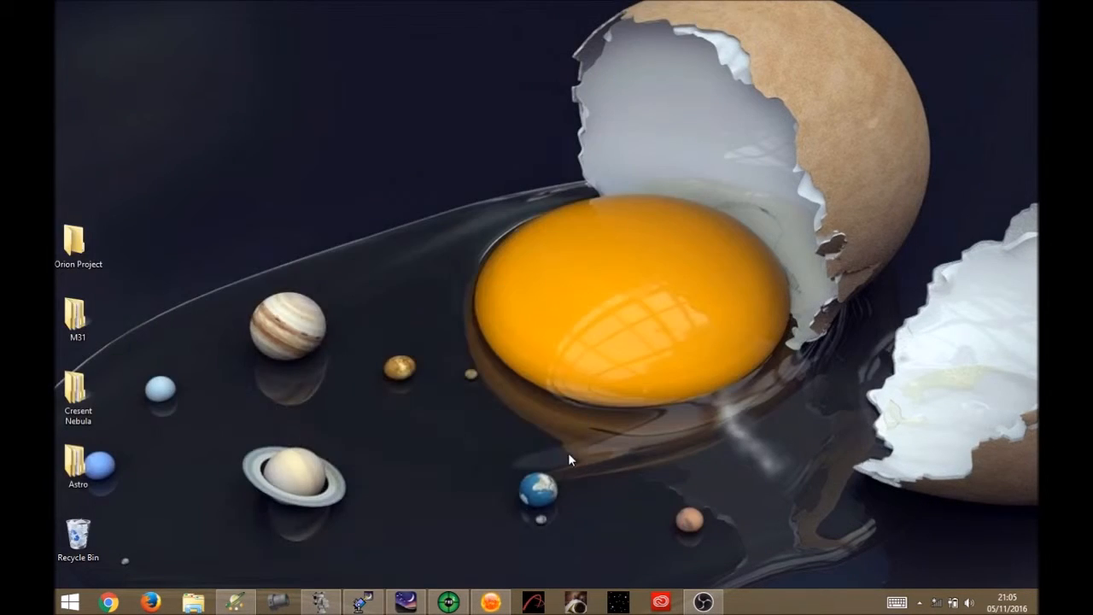
Switch to PHD2 Guiding and start looping guide camera exposures of 3.0 s.
click(448, 603)
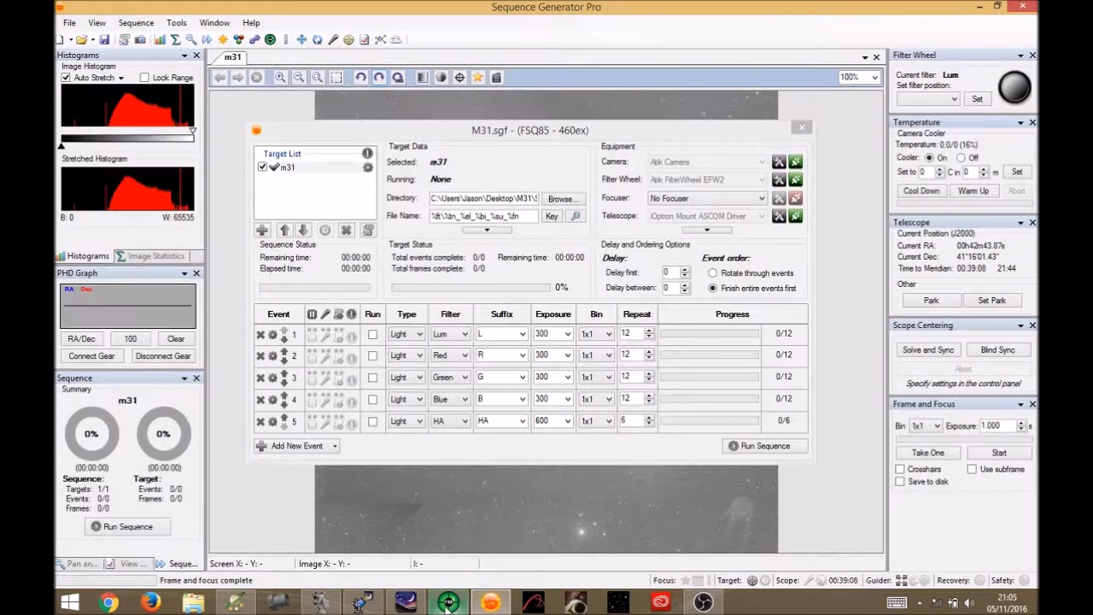
click(446, 604)
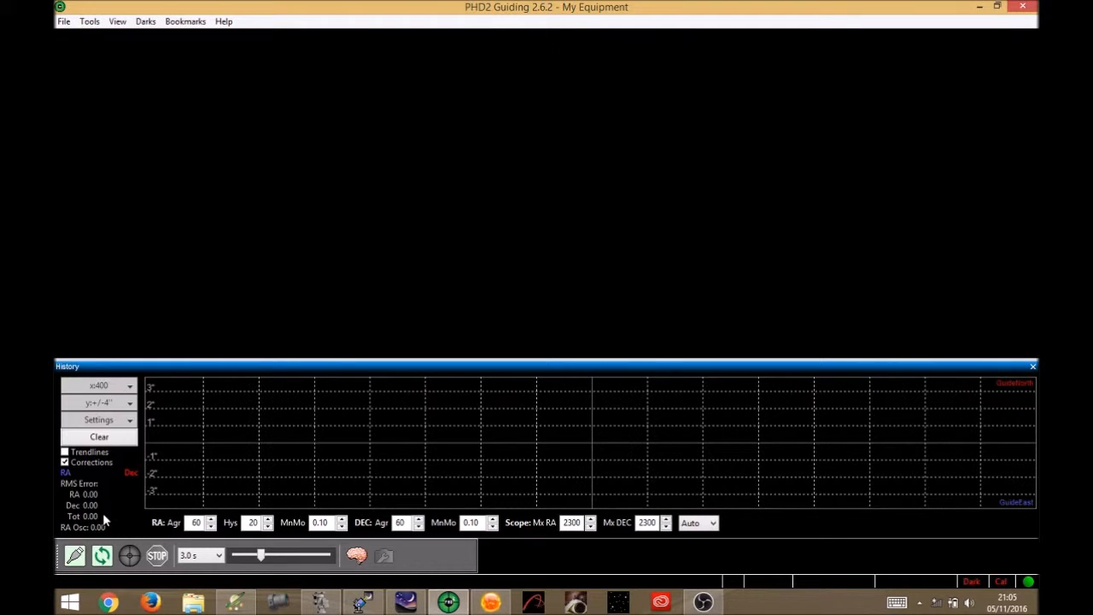
click(102, 555)
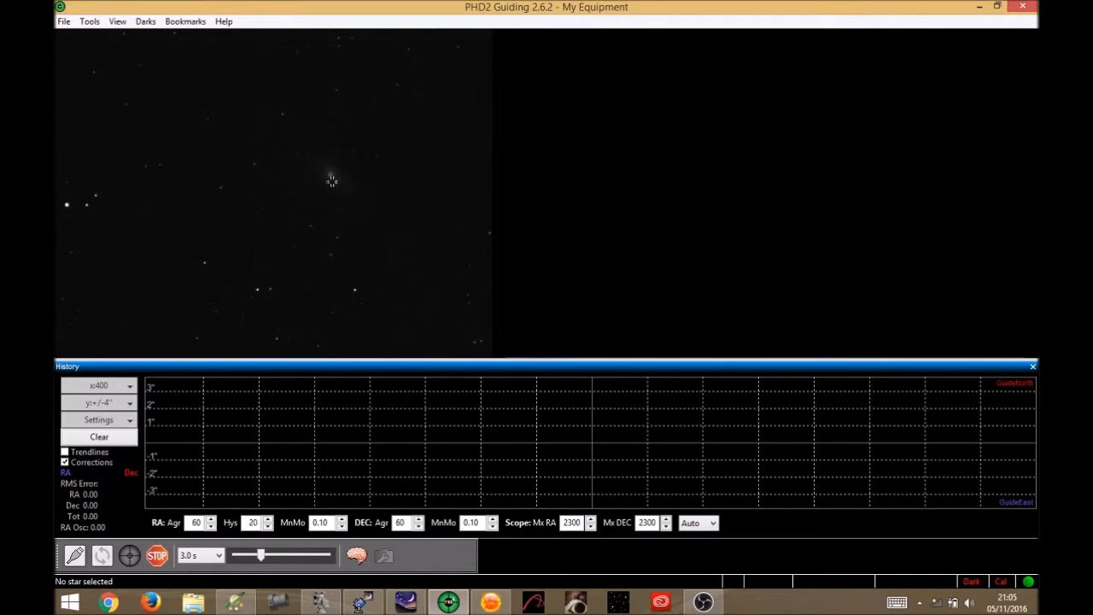
Auto-select a guide star in the guide camera image and start guiding on it.
click(64, 22)
click(64, 21)
click(90, 22)
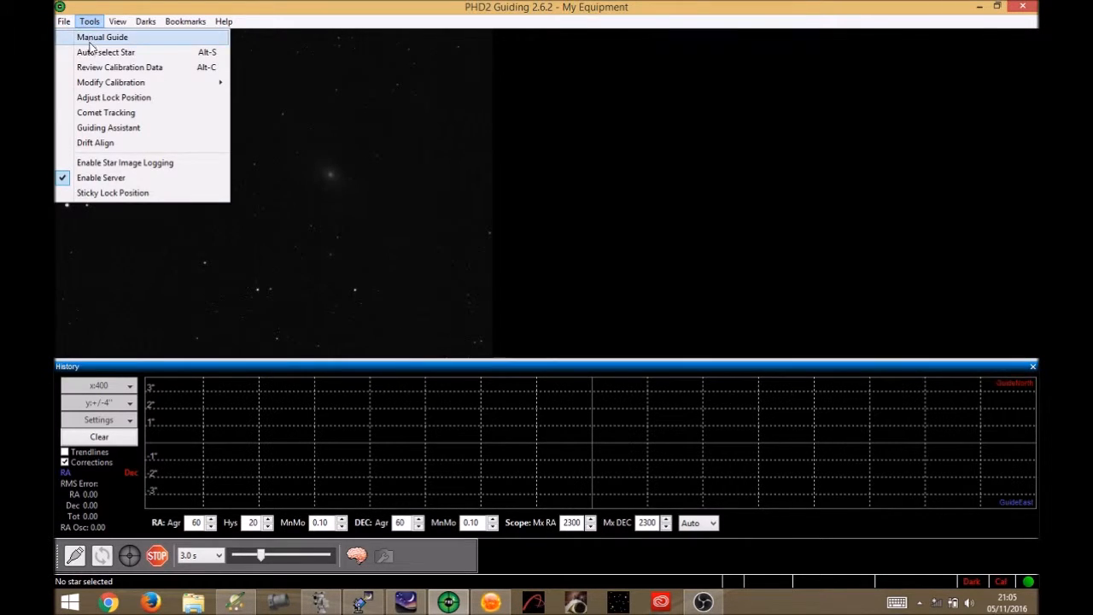
click(90, 52)
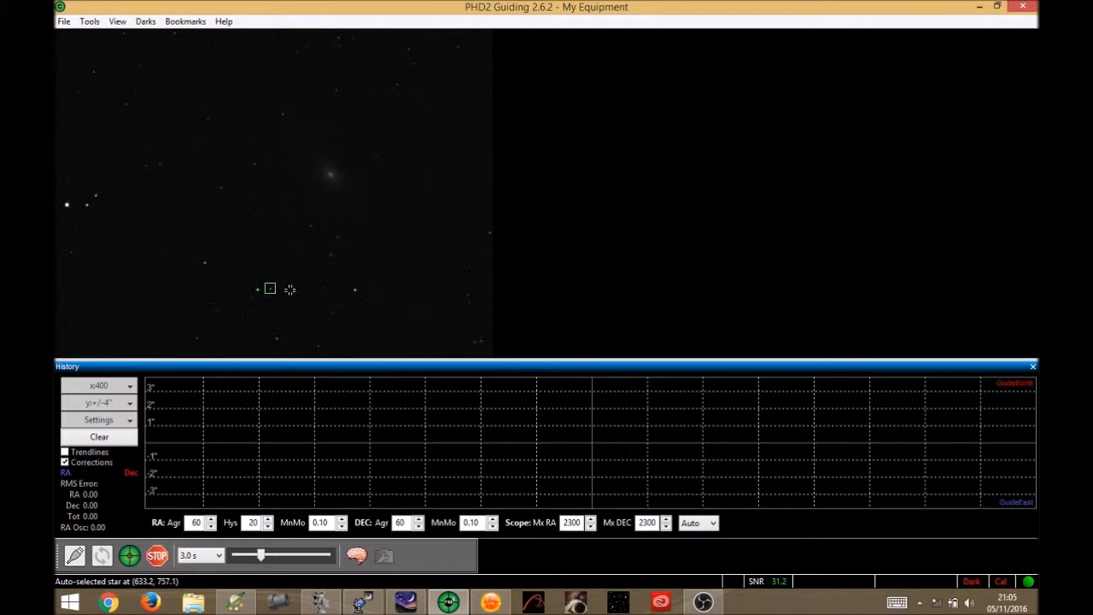
click(130, 555)
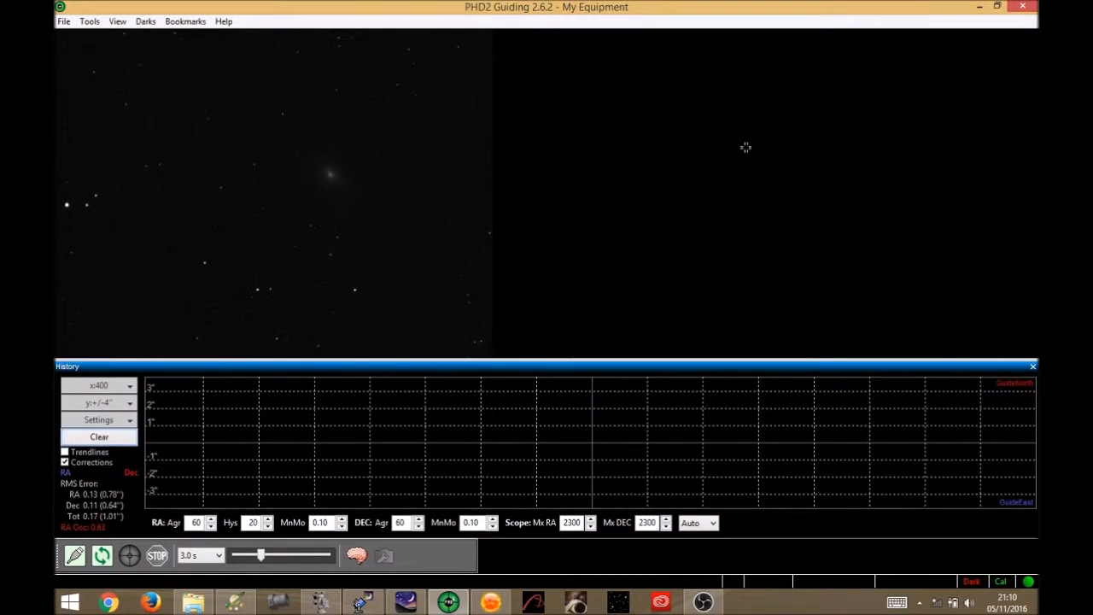
Return to Sequence Generator Pro, enable the Lum event and run the M31 sequence.
click(980, 7)
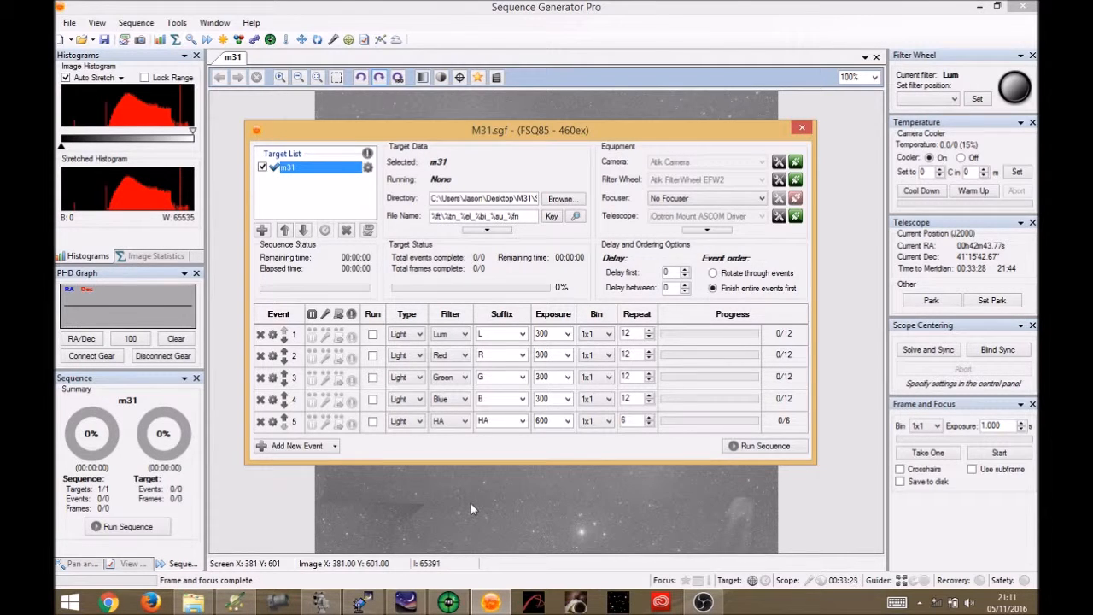
click(373, 335)
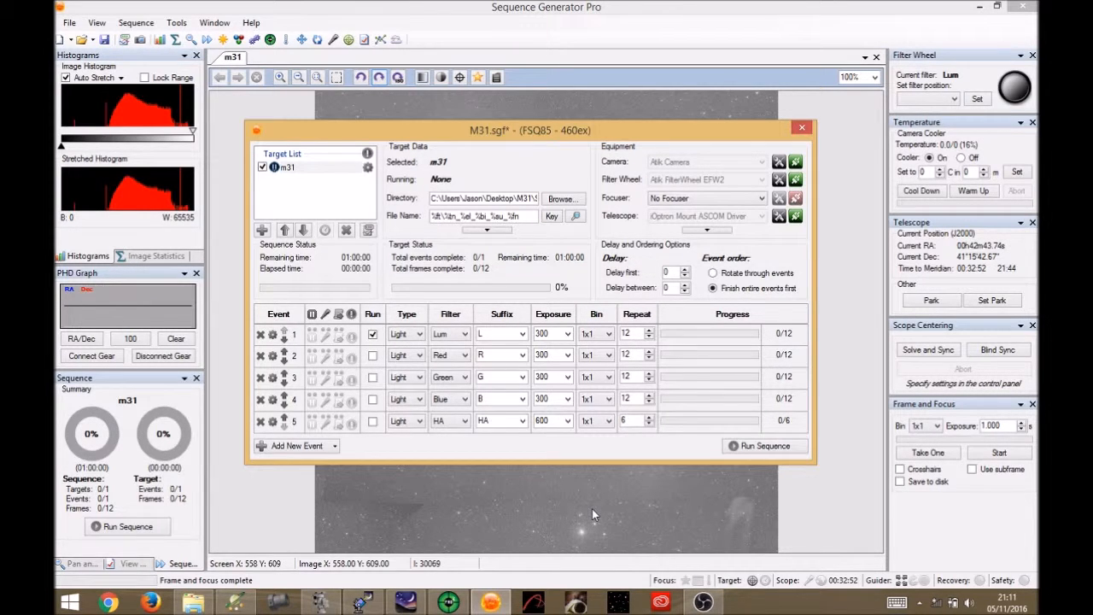
click(755, 450)
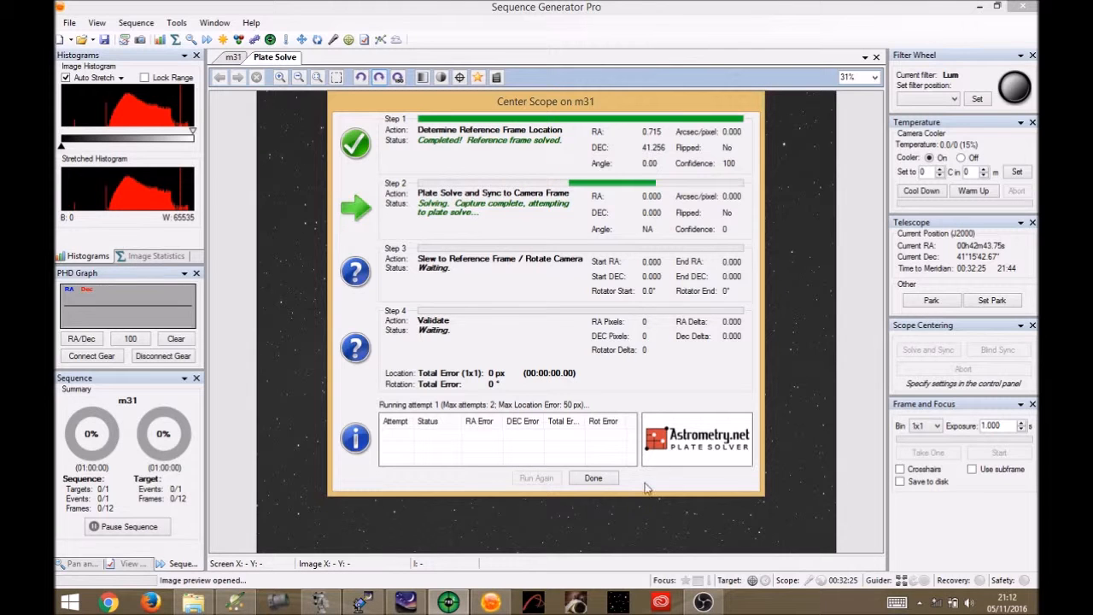
Quit the unfinished auto-centering of the scope on m31, aborting the running sequence.
click(593, 480)
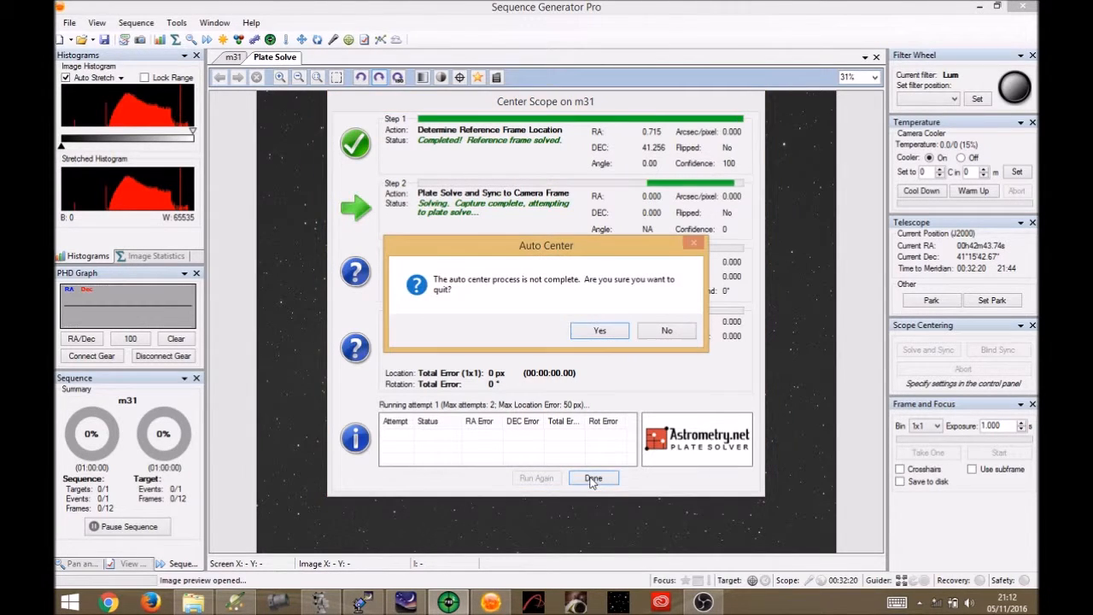
click(589, 331)
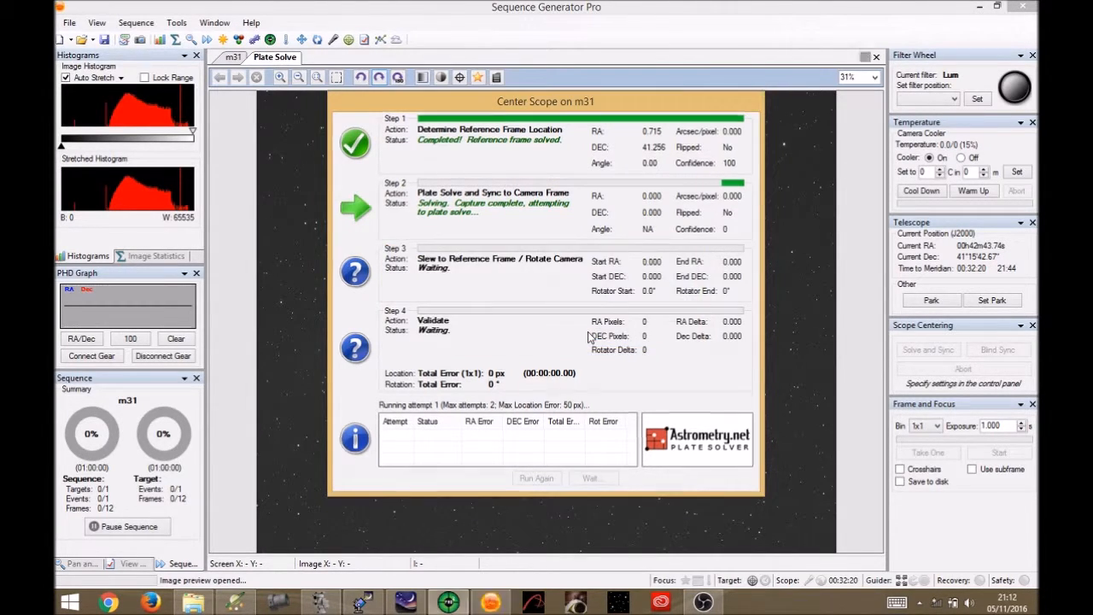
click(550, 336)
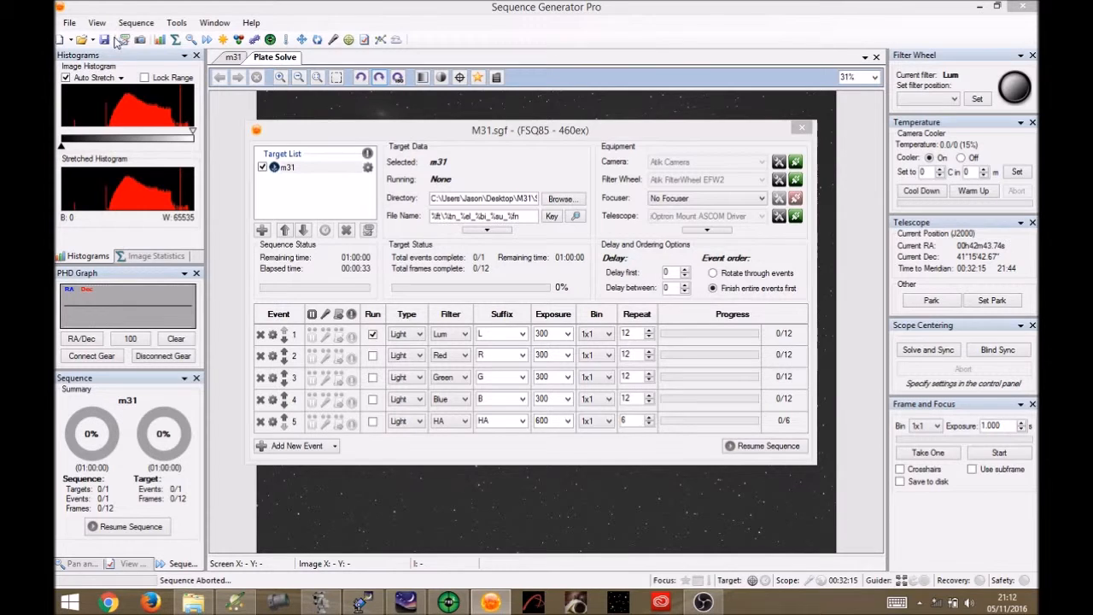
Change the plate solving interface from Astrometry.NET to PlateSolve2 in the equipment control settings.
click(140, 40)
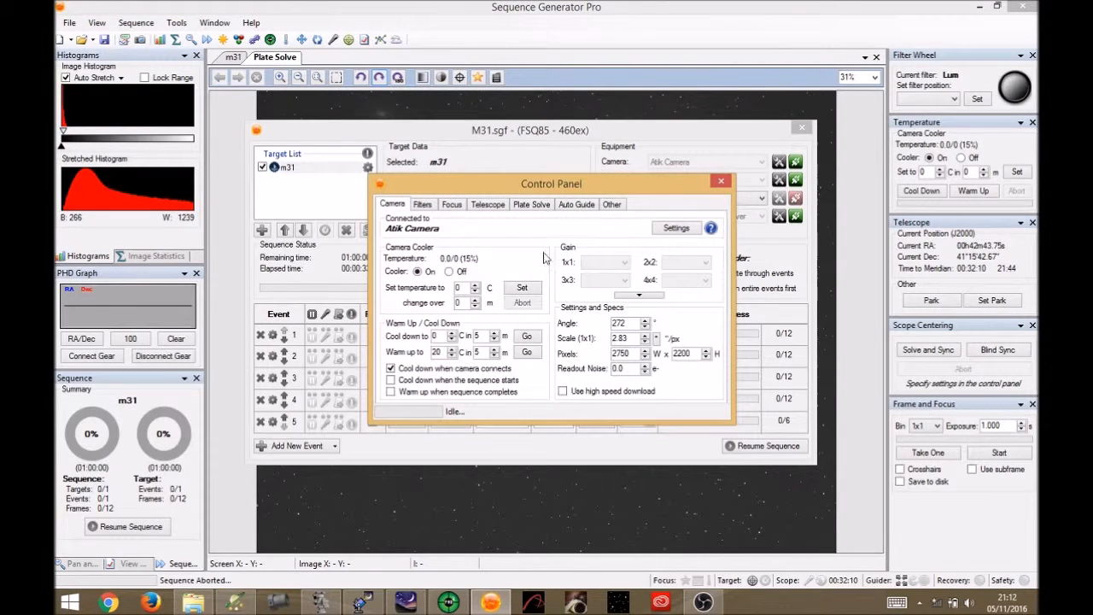
click(536, 209)
click(510, 235)
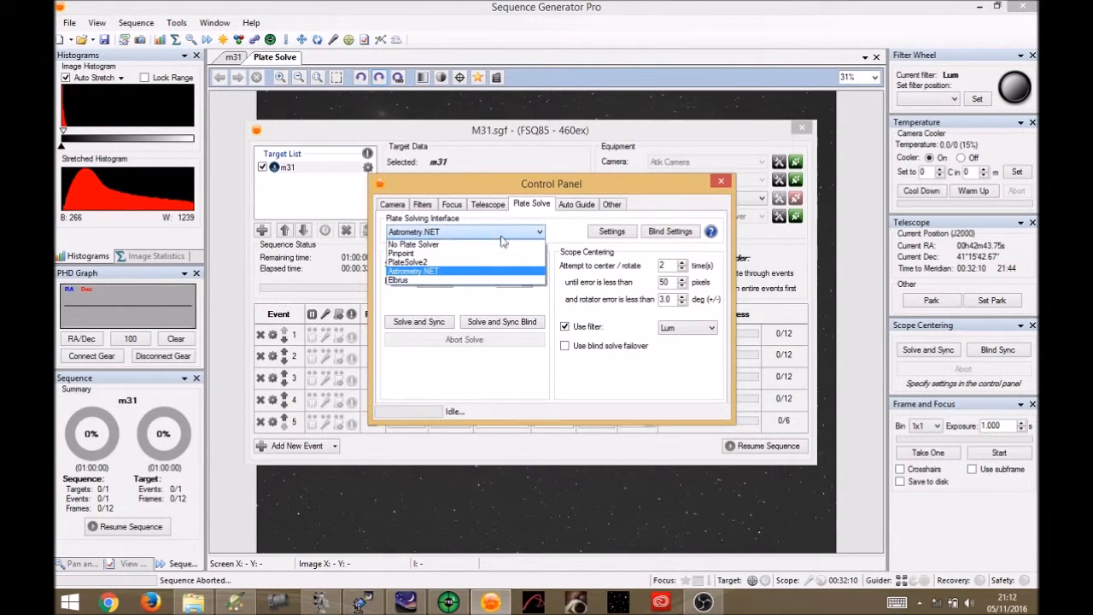
click(464, 263)
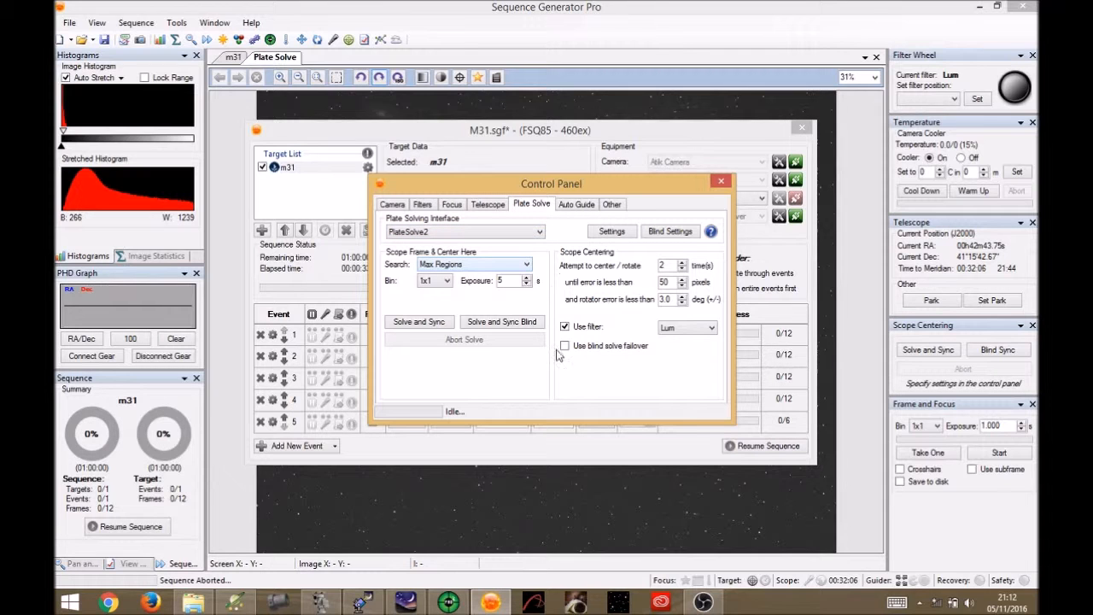
click(468, 231)
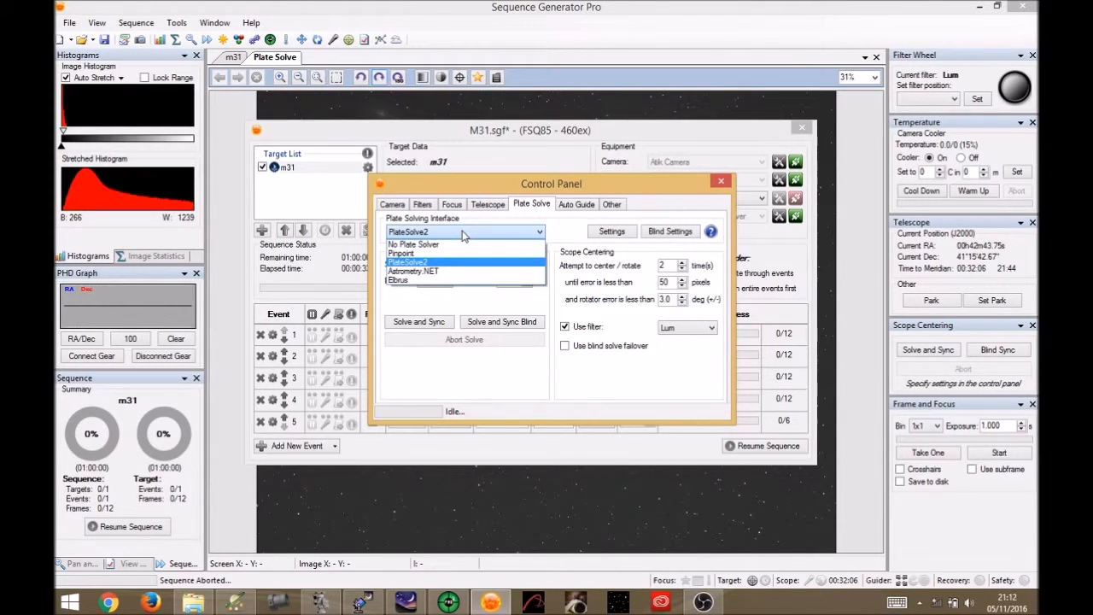
click(433, 262)
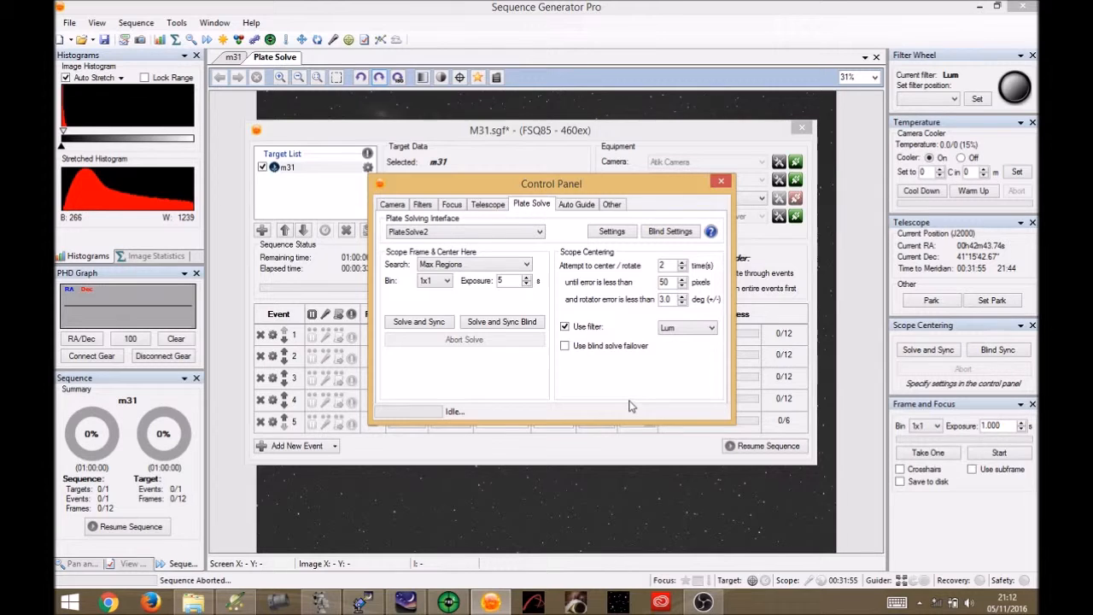
click(725, 182)
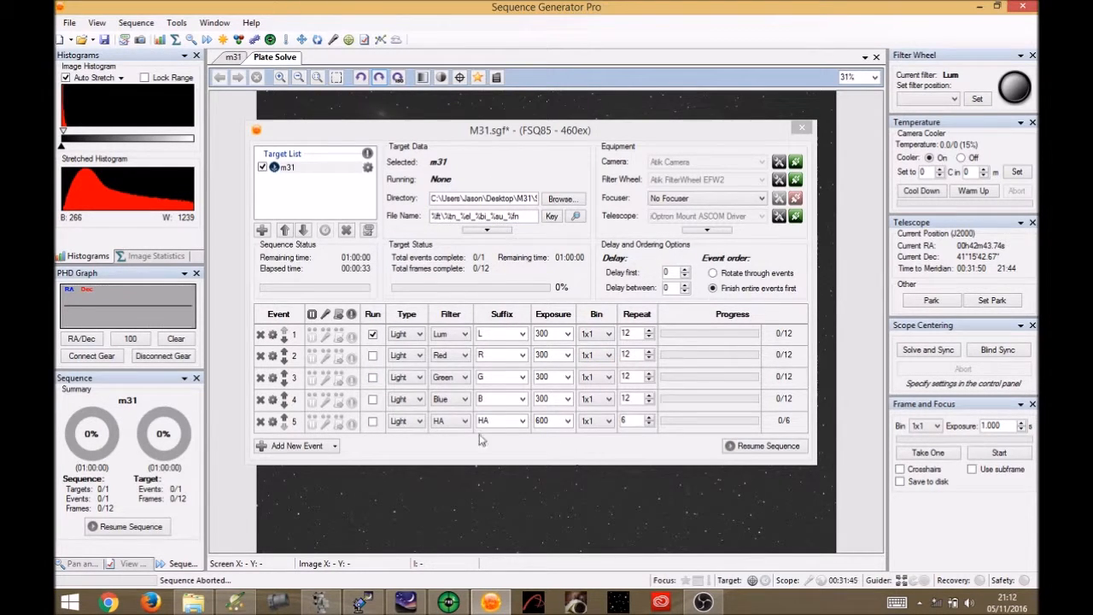
Resume the M31 sequence and abort it immediately without running the end of sequence options.
click(755, 448)
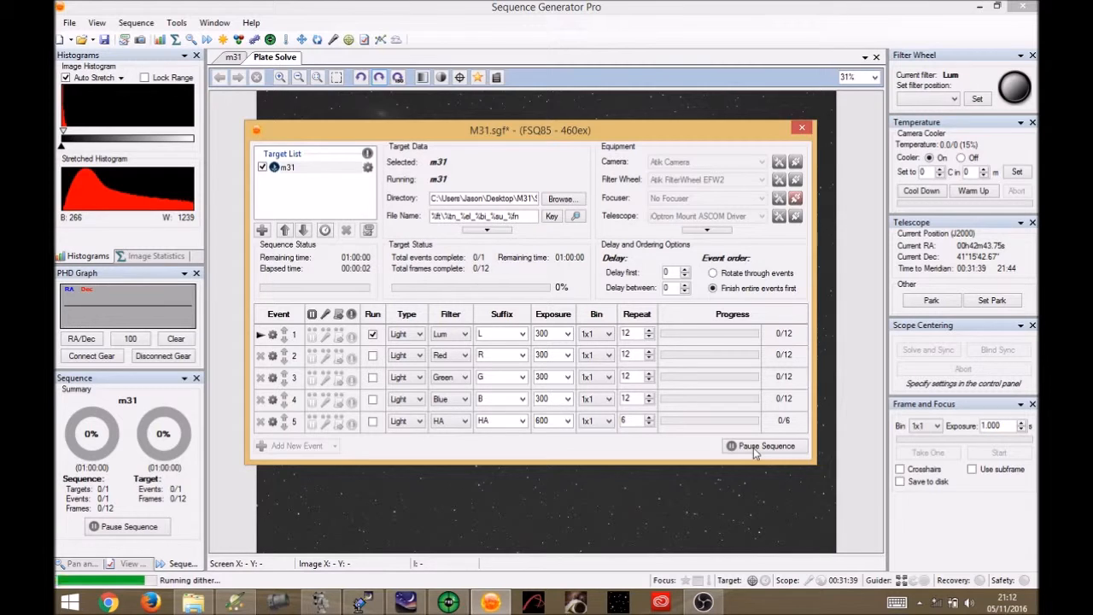
click(755, 453)
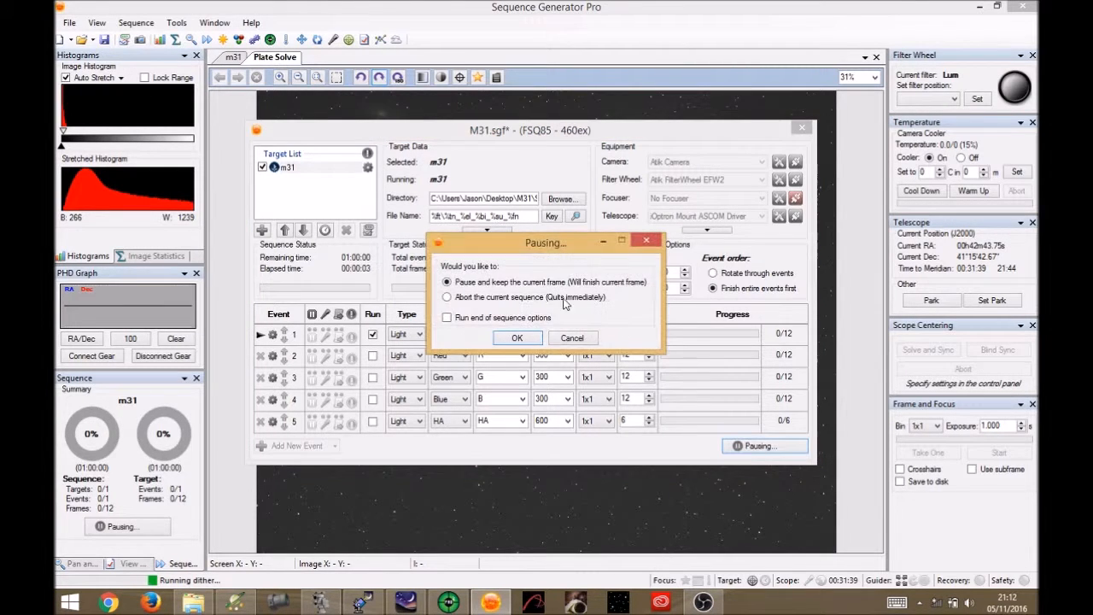
click(448, 298)
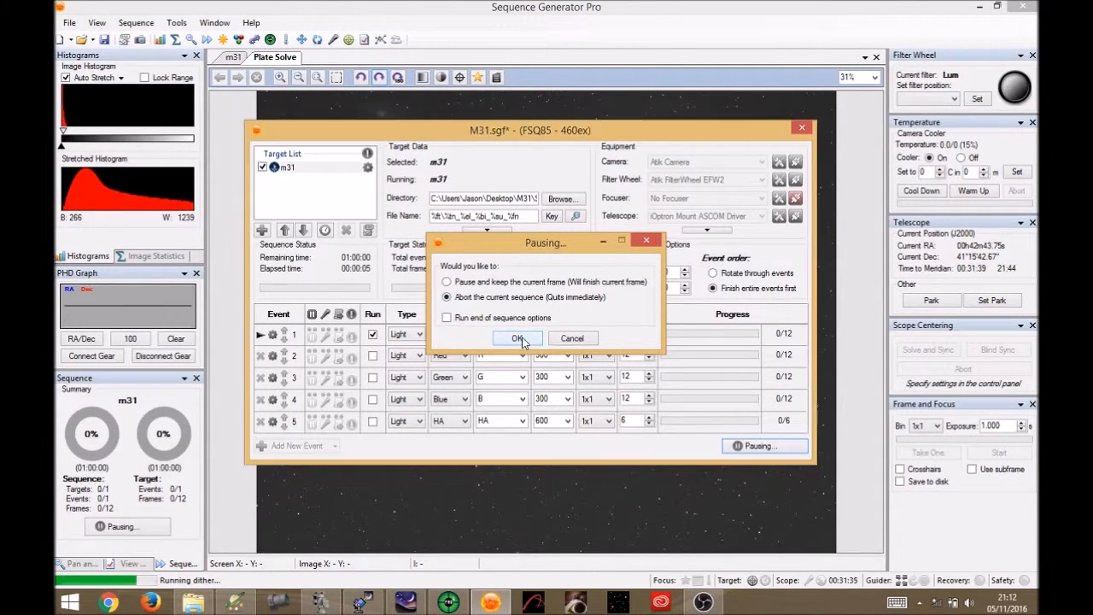
click(516, 338)
Reset the M31 sequence while preserving its progress.
click(135, 24)
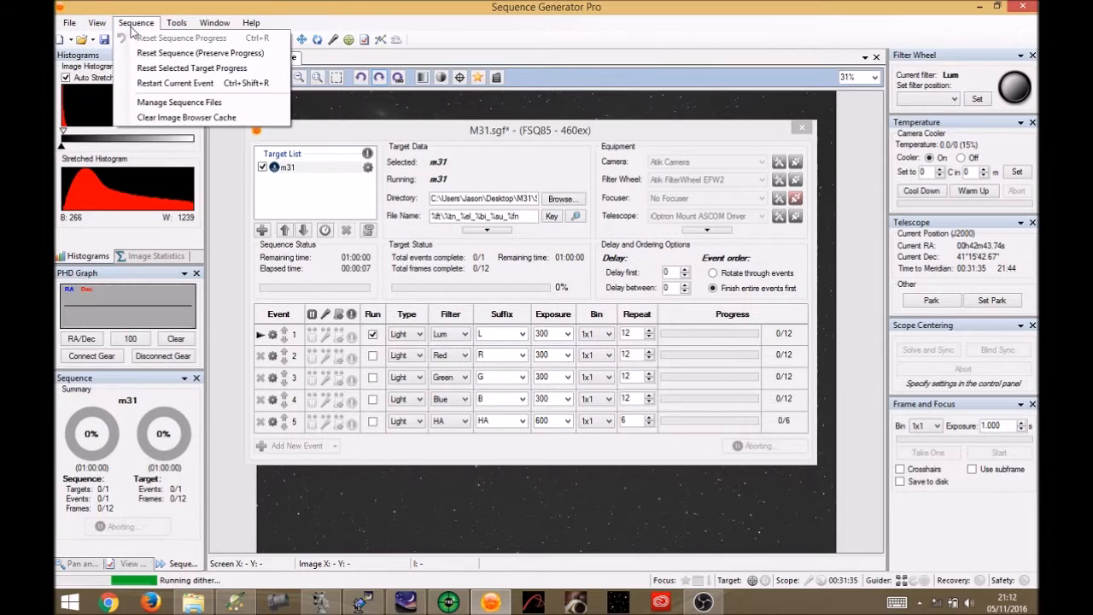
click(170, 56)
click(608, 334)
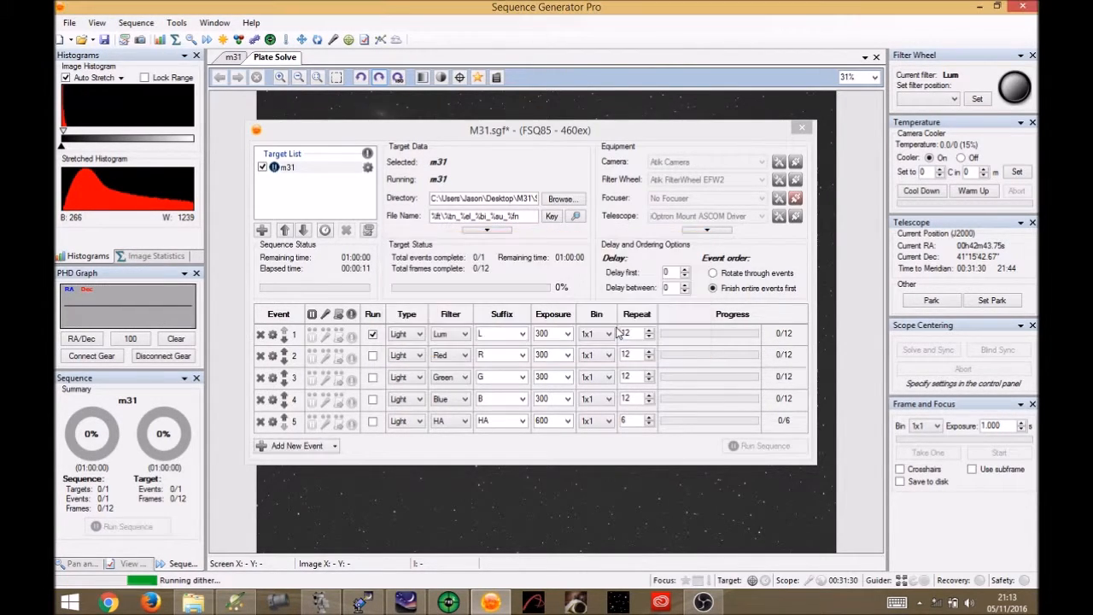
Dismiss the dither error and reposition the M31 sequence window over the image.
click(603, 132)
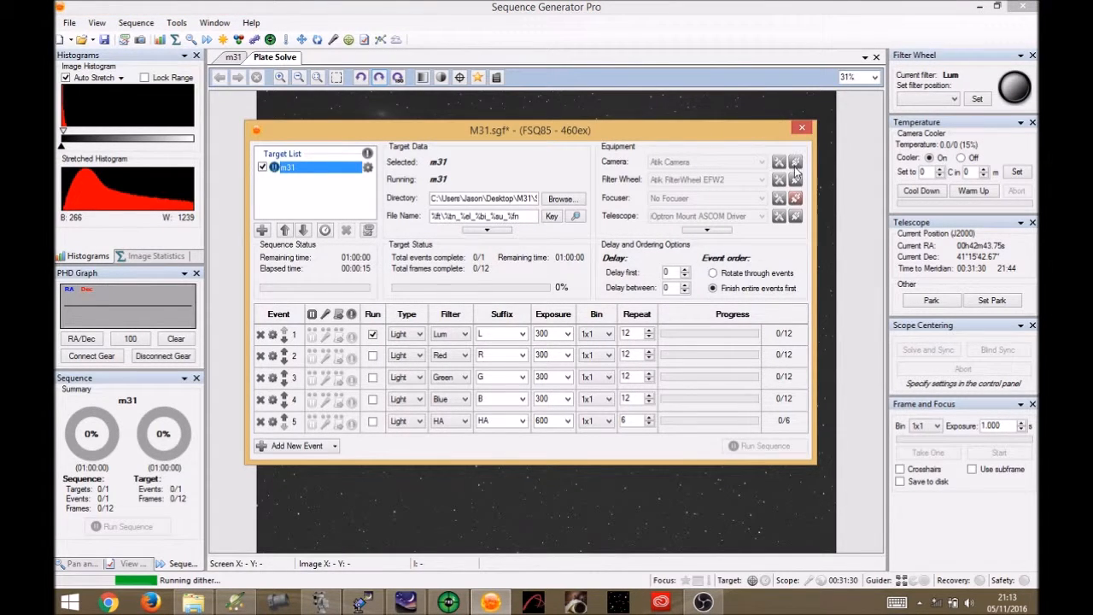
drag(608, 129, 634, 148)
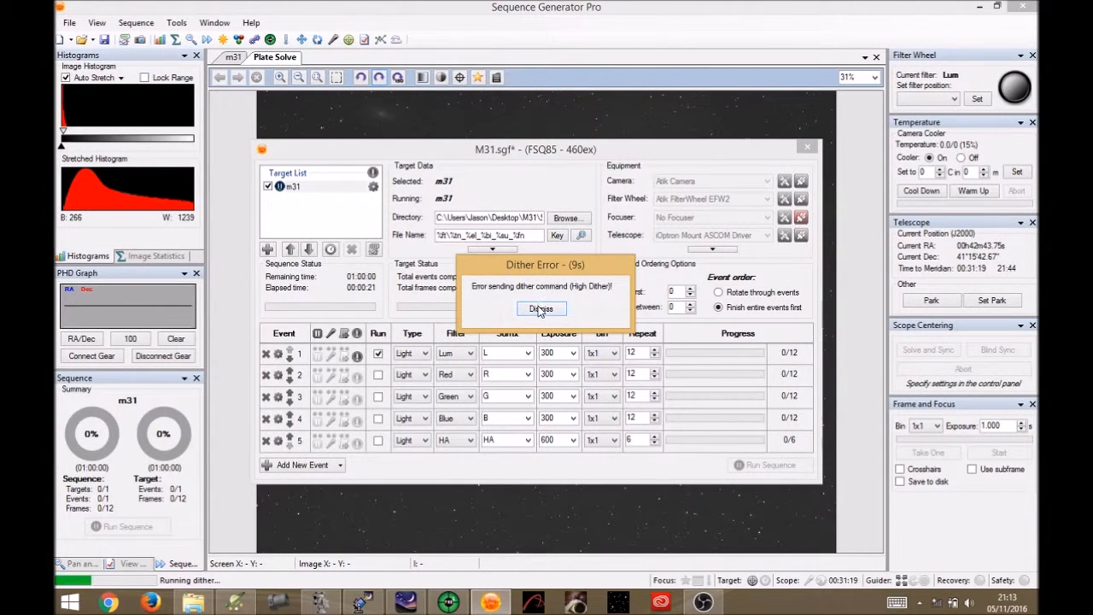
click(539, 308)
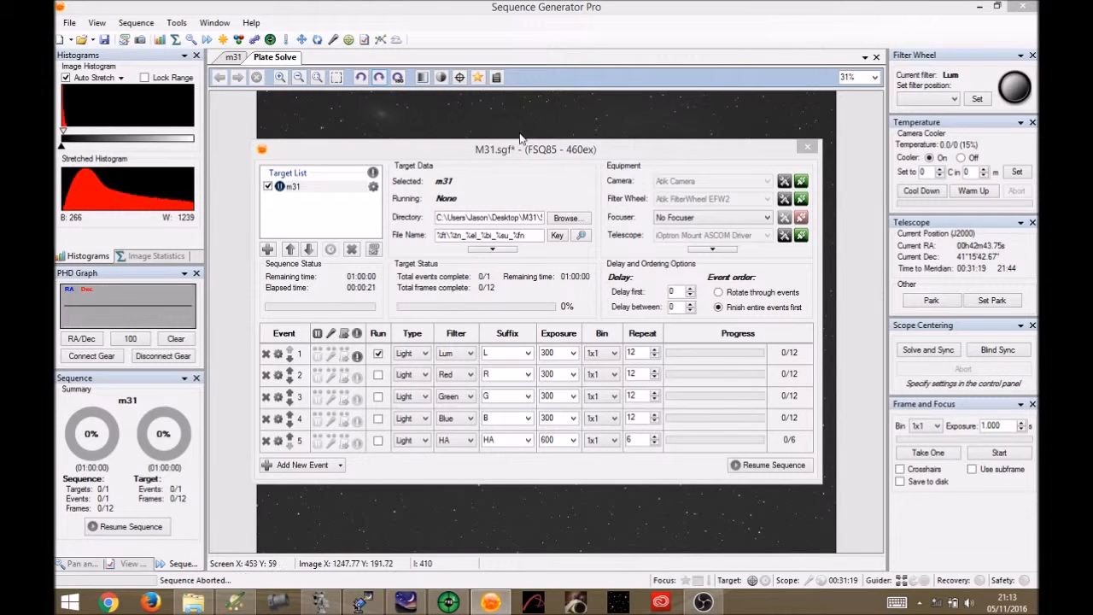
drag(524, 150, 527, 135)
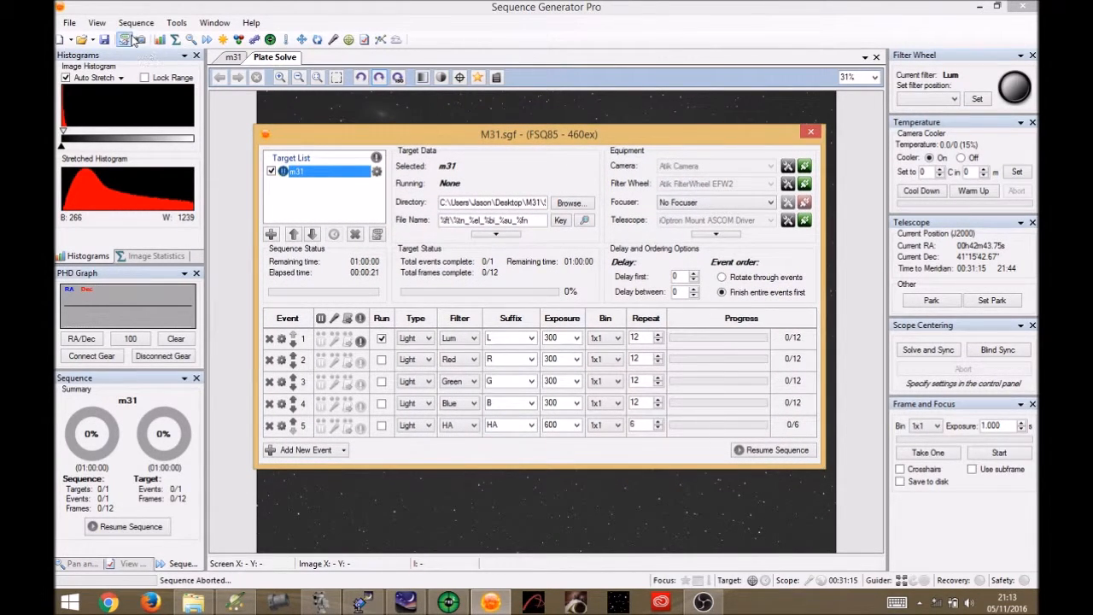
Reset the M31 sequence progress completely and run the sequence from the start.
click(132, 24)
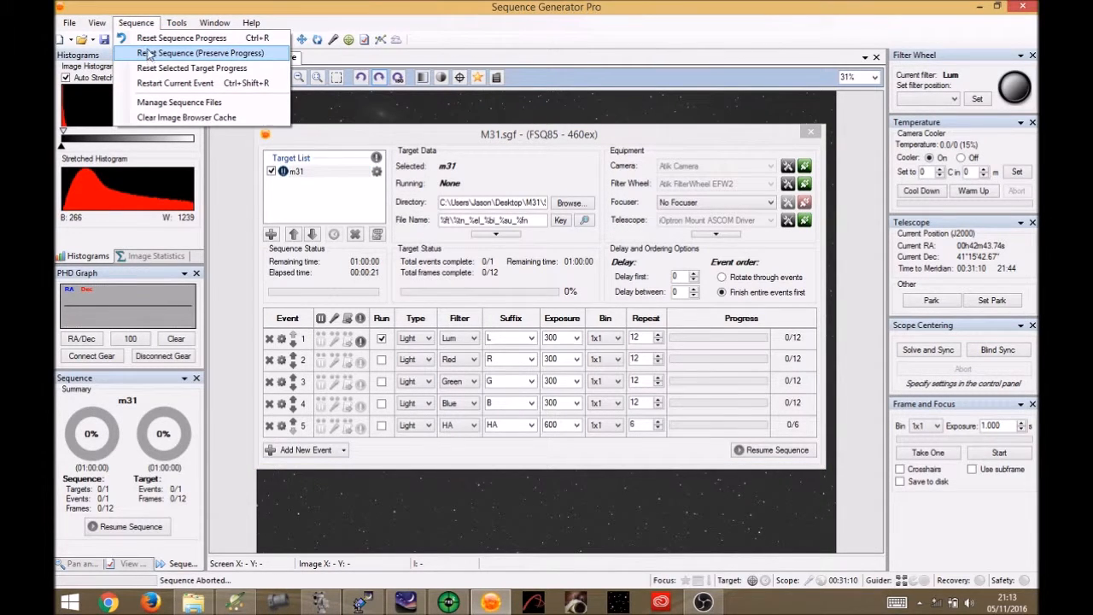
click(152, 39)
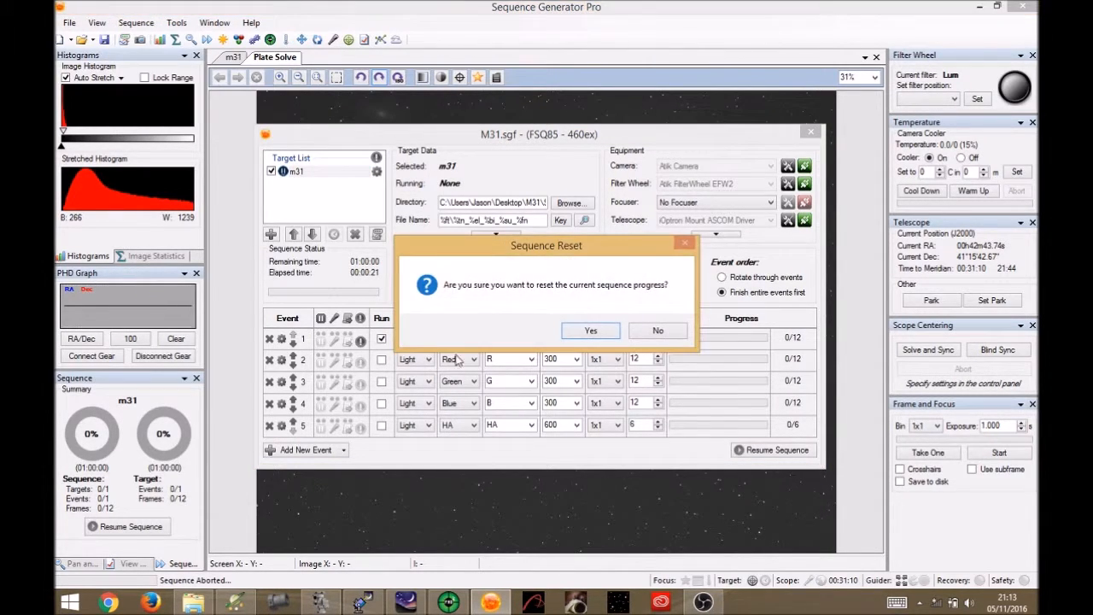
click(589, 331)
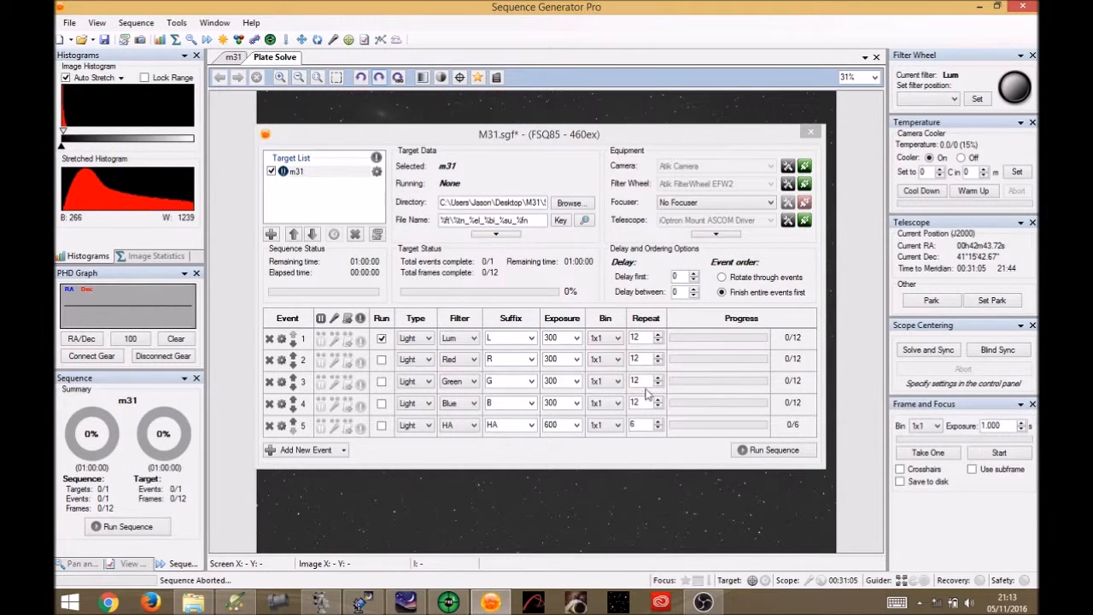
click(775, 454)
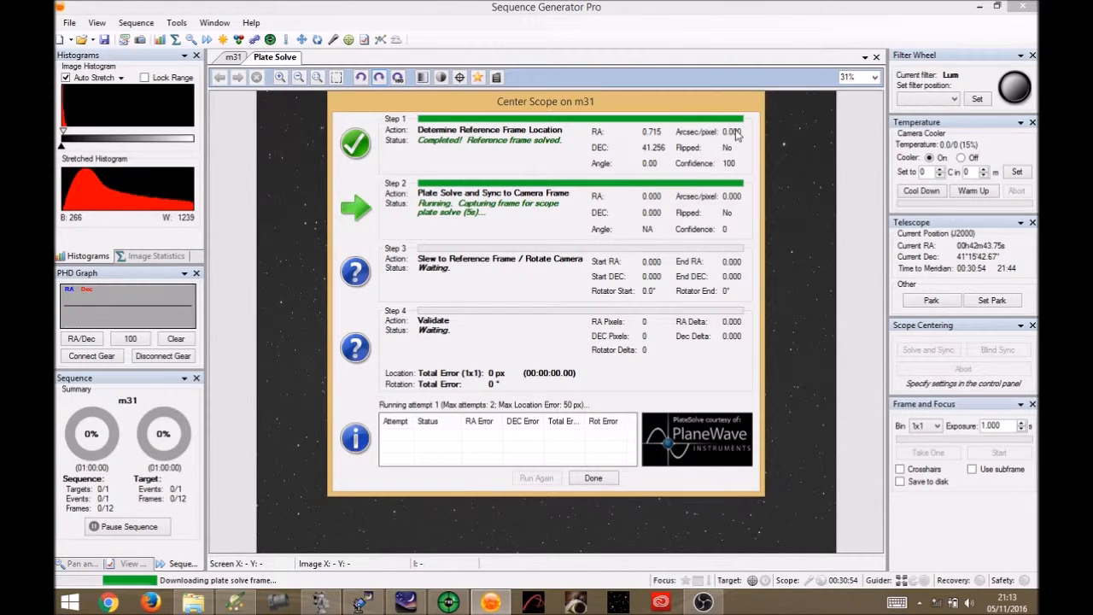
Monitor the plate-solved centering of the scope on m31, moving its progress window to view the image and minimizing the PlateSolve window.
drag(700, 106, 404, 438)
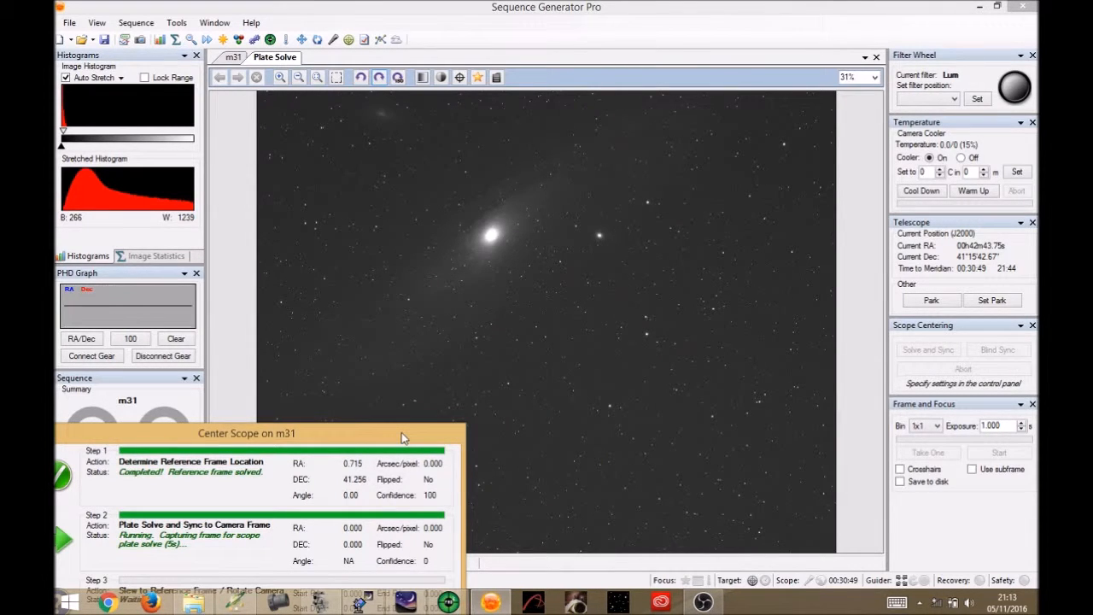
drag(404, 438, 696, 119)
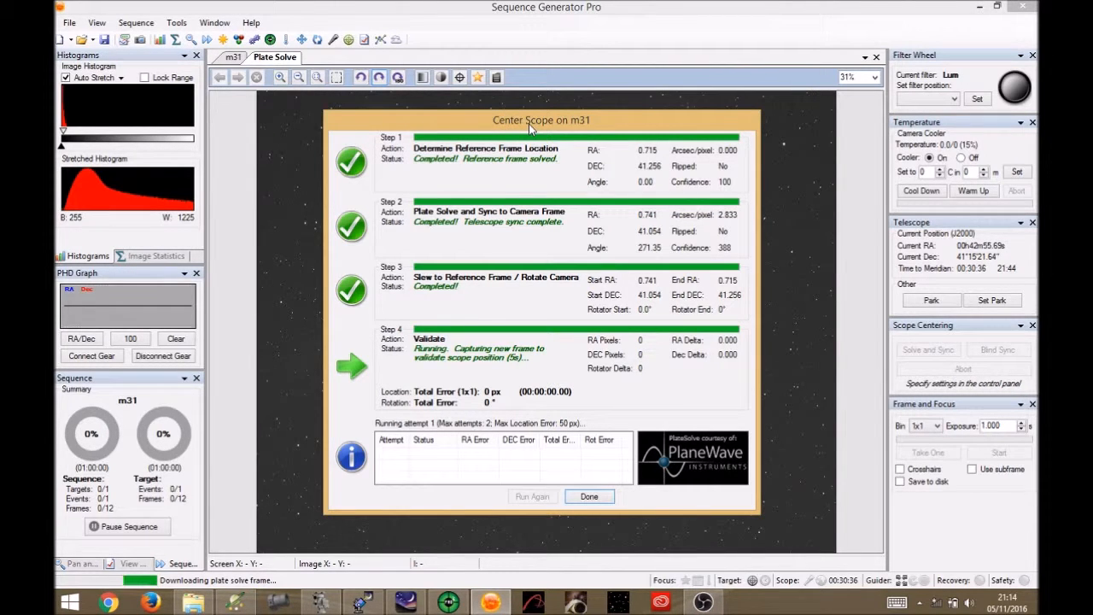
mouse_move(529, 124)
mouse_down()
mouse_move(504, 126)
mouse_move(139, 403)
mouse_move(427, 114)
mouse_move(458, 160)
mouse_move(516, 128)
mouse_up()
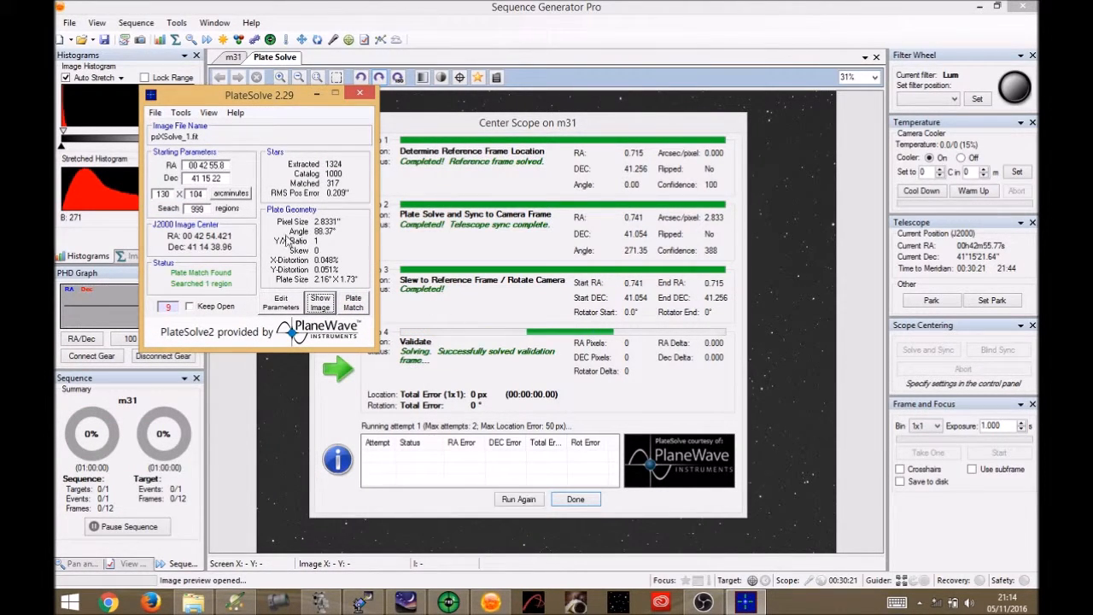
click(316, 94)
drag(527, 147, 489, 176)
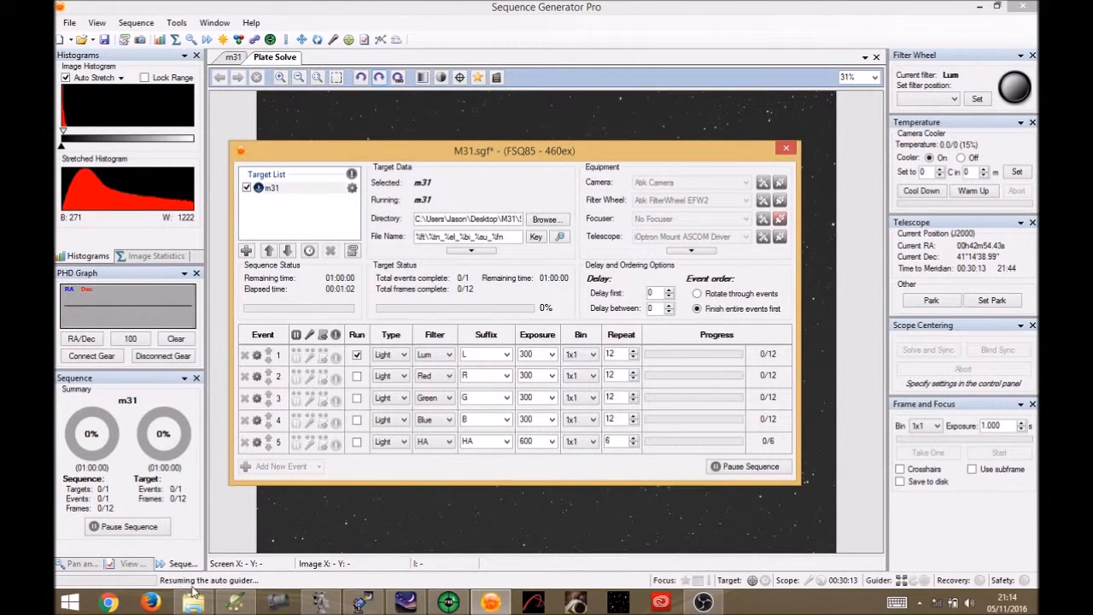
Switch to PHD2 Guiding to check the guide star and guiding graph, and return to the M31 sequence in Sequence Generator Pro.
click(450, 604)
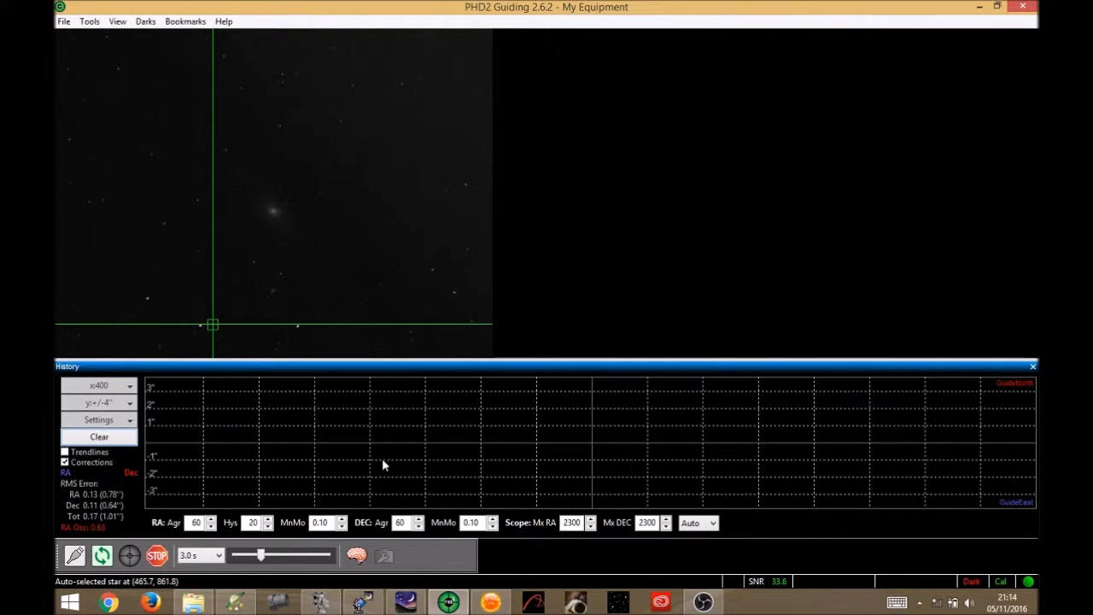
mouse_move(448, 603)
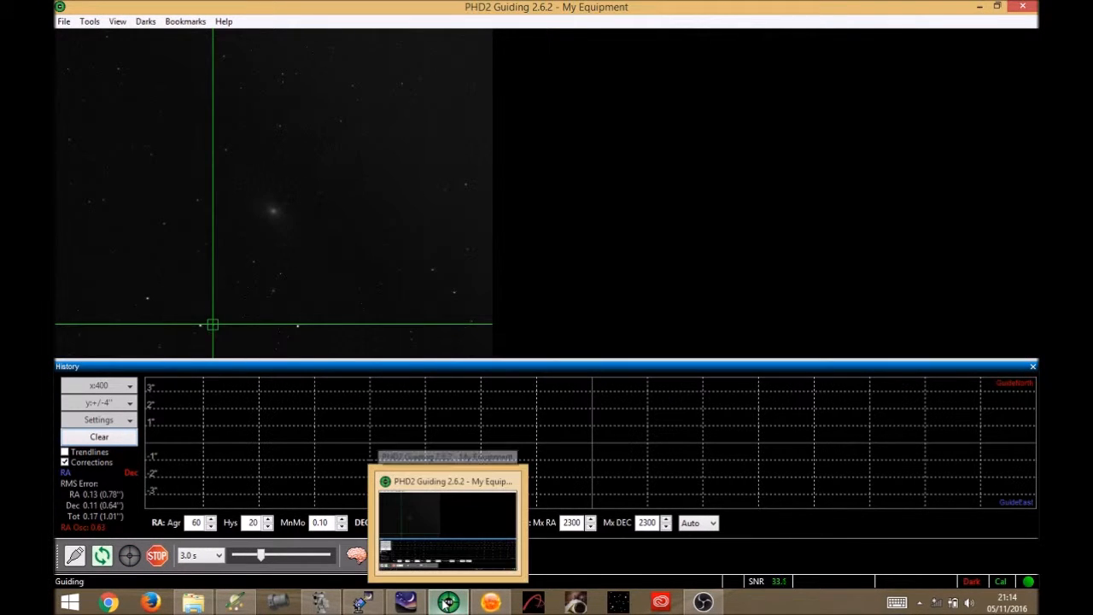
click(448, 603)
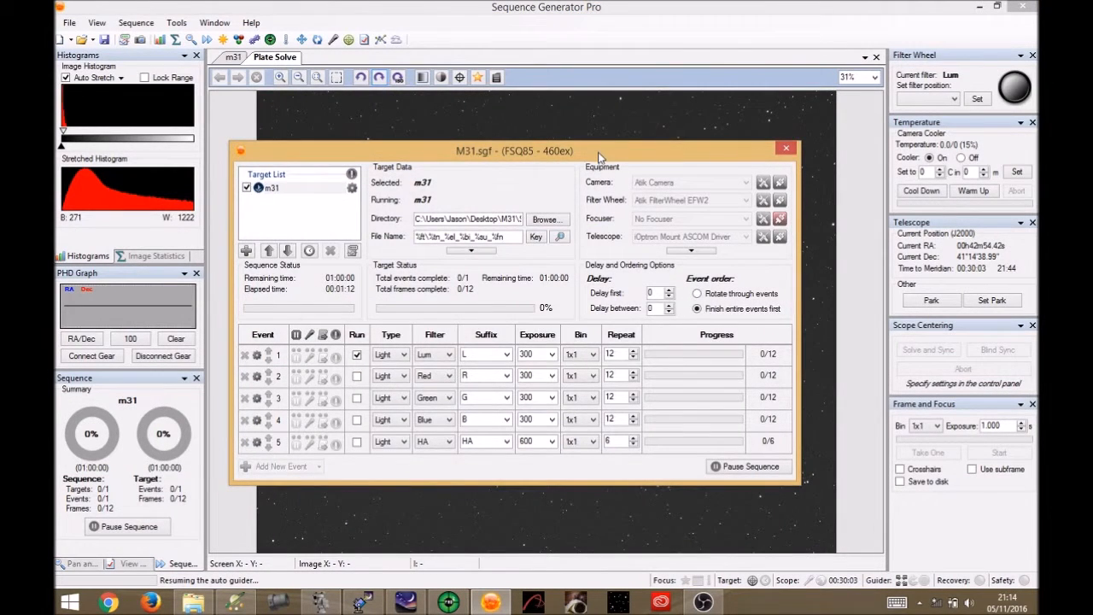
drag(600, 157, 629, 136)
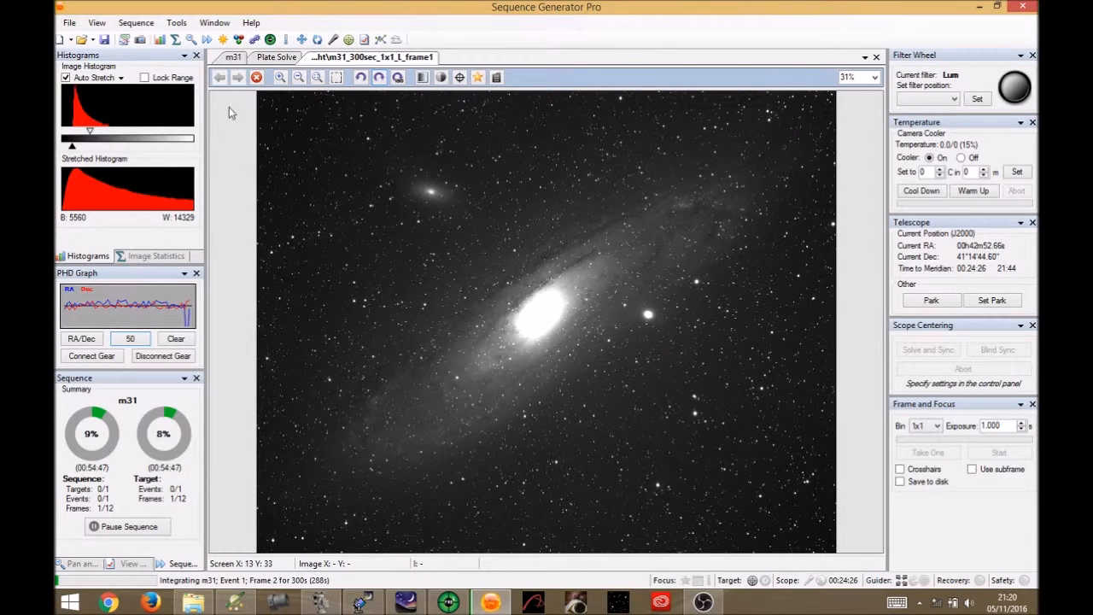
Inspect the first 300-second L frame of m31 at up to 100% magnification and return to a full-frame view at 25%.
click(279, 78)
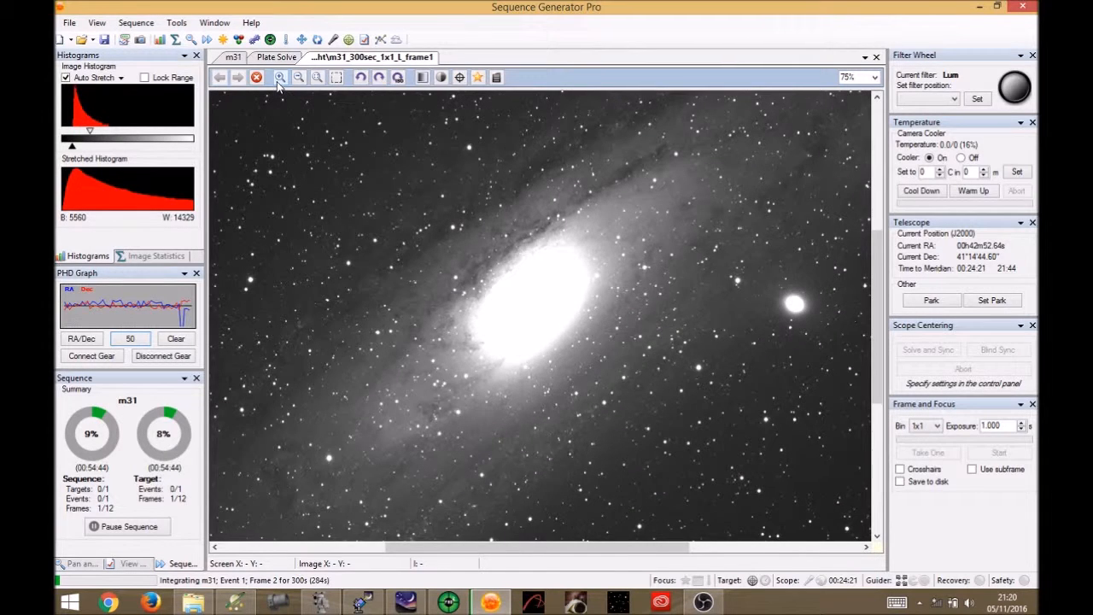
click(278, 78)
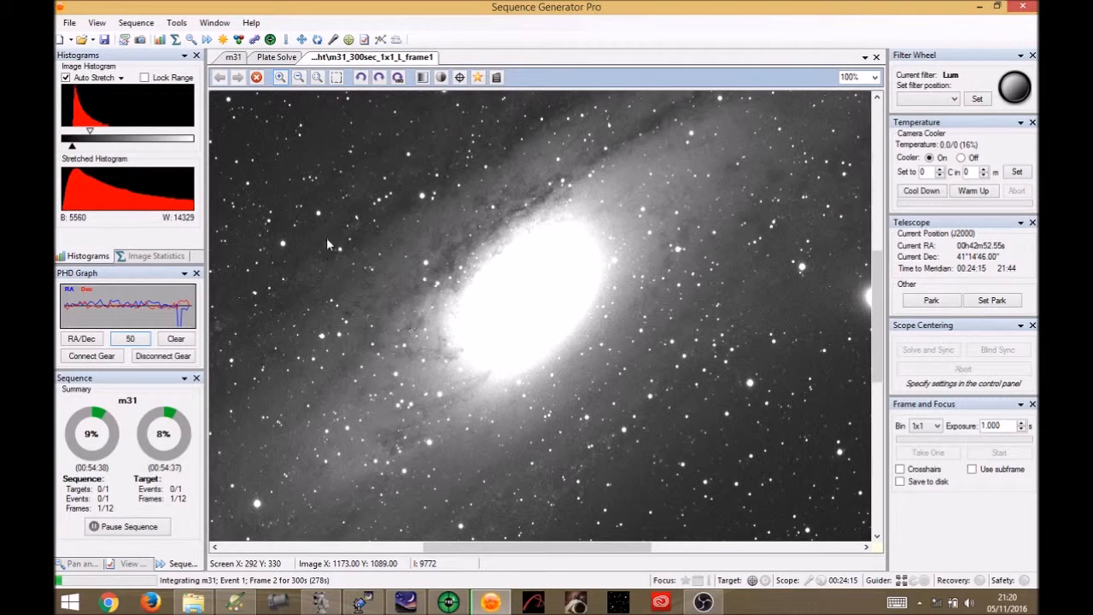
click(299, 78)
click(298, 78)
click(299, 78)
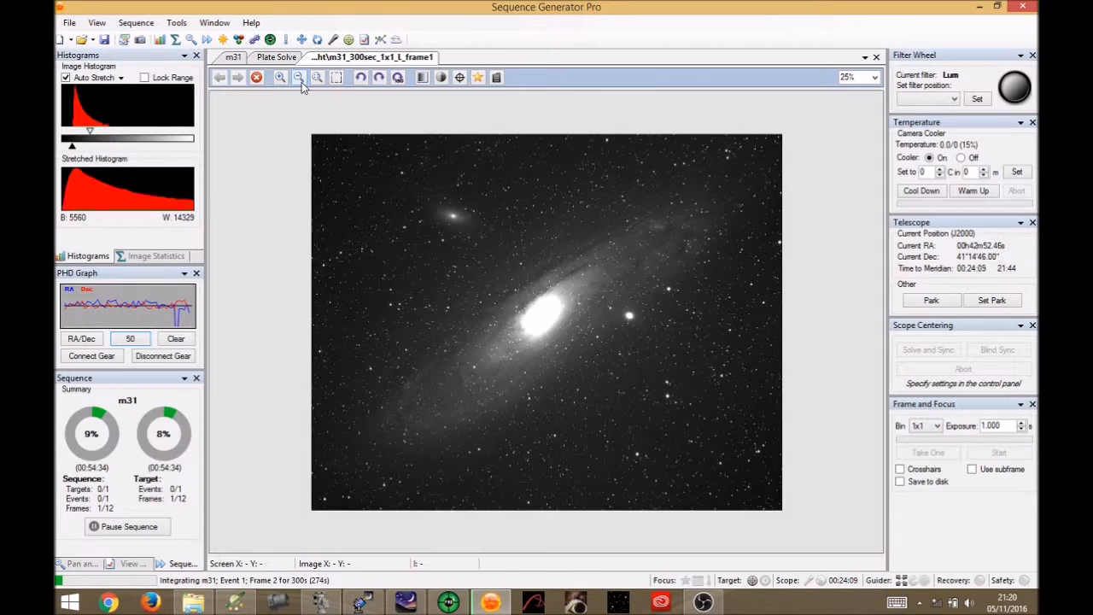